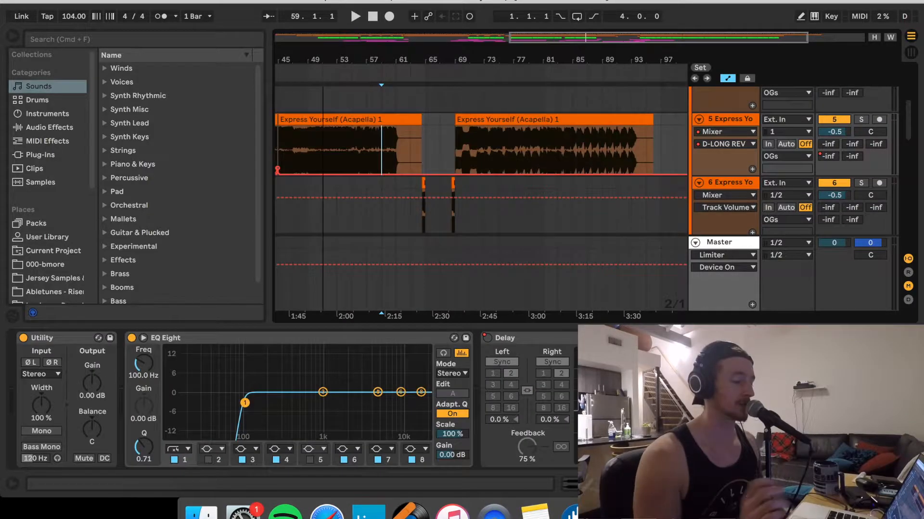
# Step: Play the arrangement from bar 59, view the Express Yourself and Get Busy clips, and stop with the insert marker at bar 73
pyautogui.moveTo(539, 40); pyautogui.dragTo(546, 40)
pyautogui.press('space')
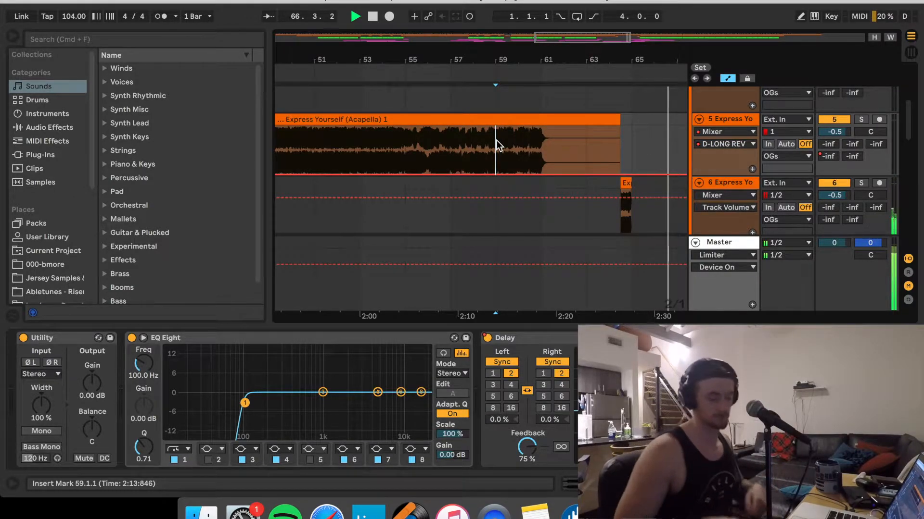
pyautogui.hscroll(7, 497, 140)
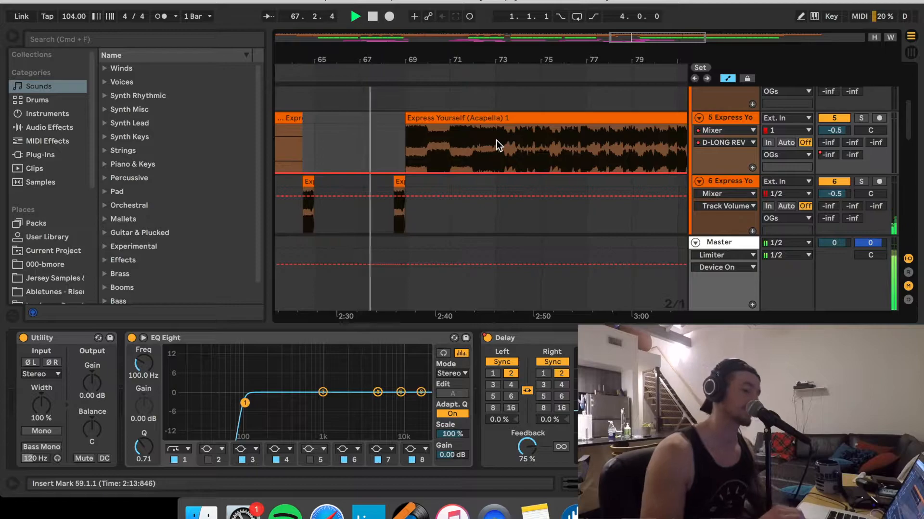
pyautogui.scroll(1, 497, 140)
pyautogui.scroll(5, 496, 140)
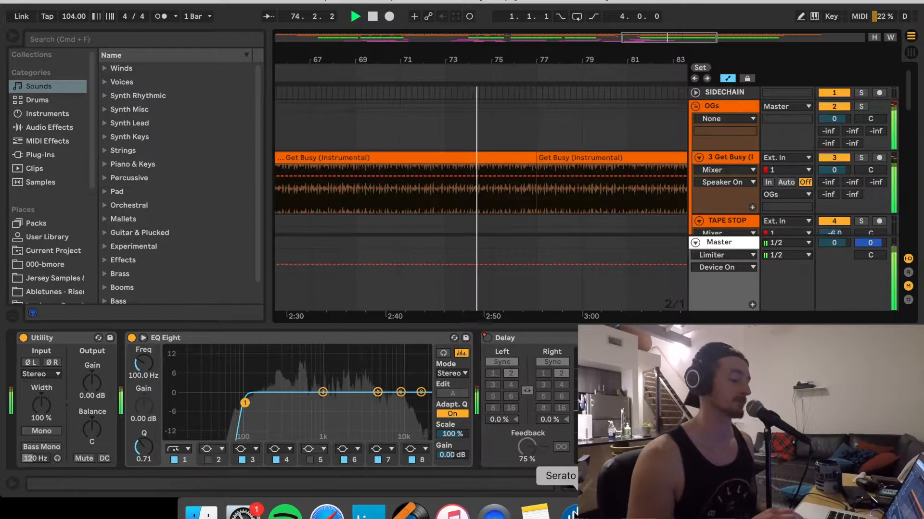
pyautogui.click(443, 190)
pyautogui.press('space')
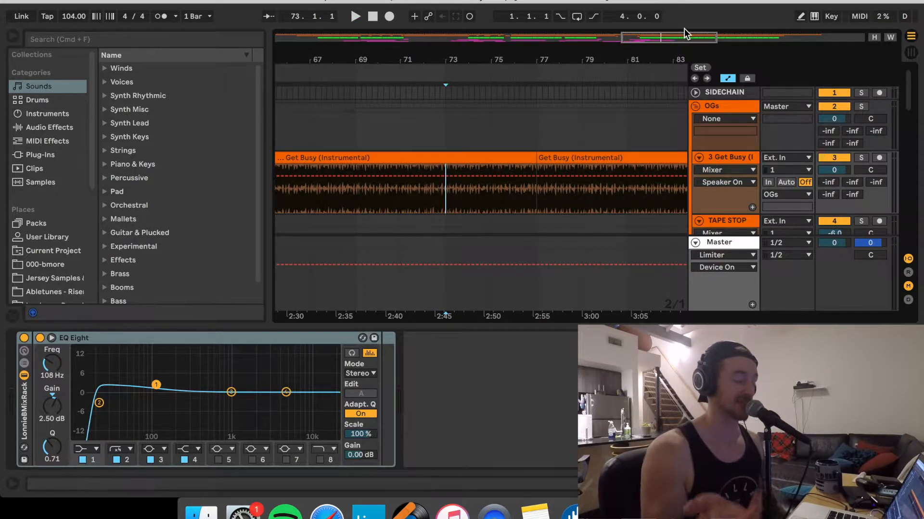
# Step: Return to the start of the arrangement, place the insert marker at bar 11, and review the tracks inside the OGs group
pyautogui.moveTo(507, 60); pyautogui.dragTo(686, 52)
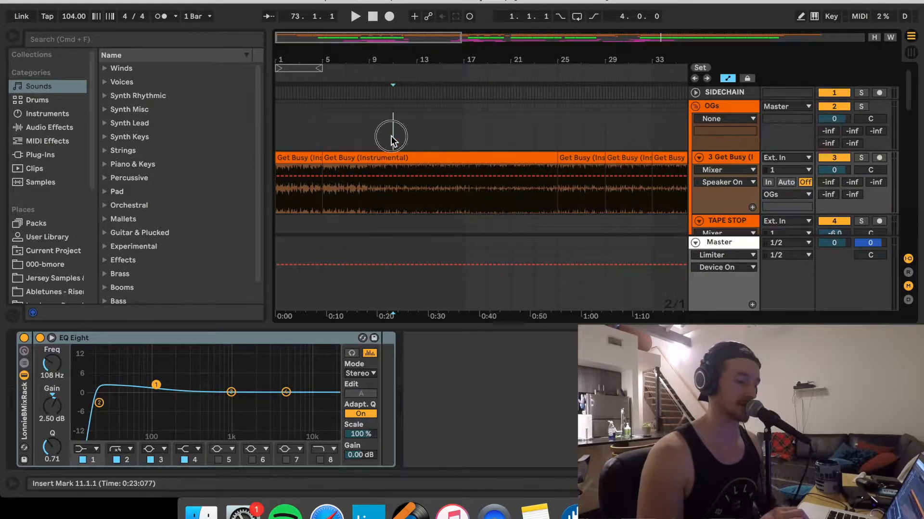
pyautogui.click(392, 137)
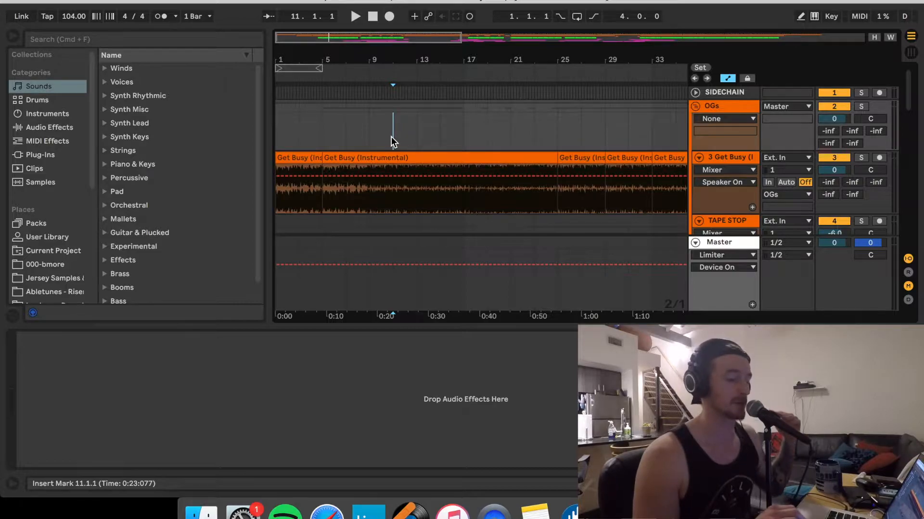
pyautogui.scroll(-5, 391, 136)
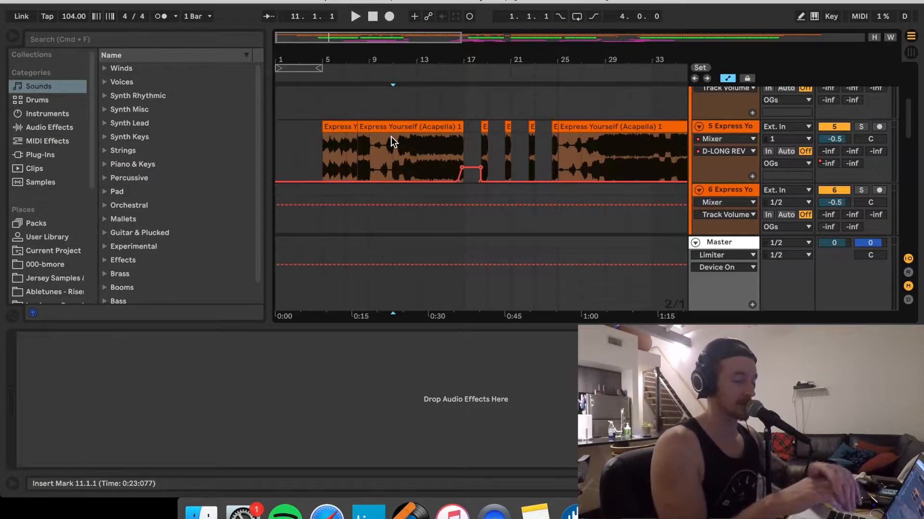
pyautogui.scroll(4, 391, 137)
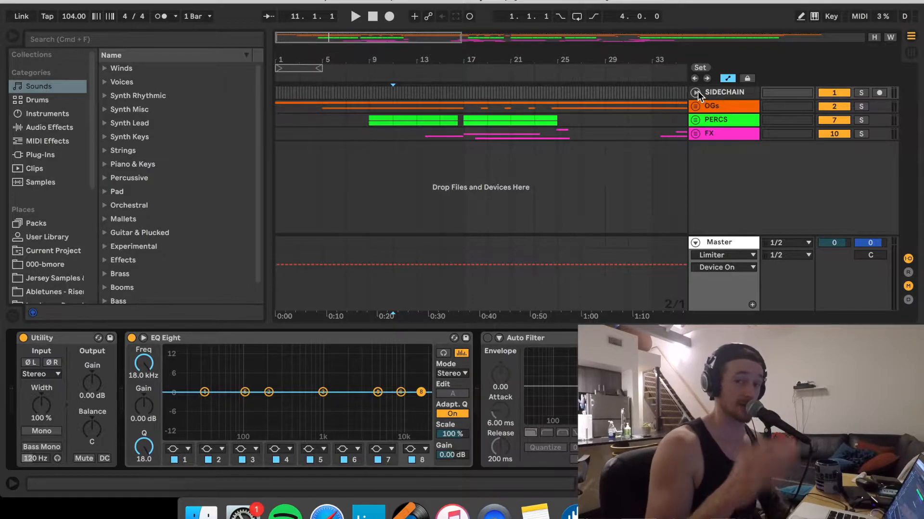
# Step: Unfold the SIDECHAIN track and place the insert marker at bar 1 over its first hits
pyautogui.click(696, 92)
pyautogui.moveTo(282, 36); pyautogui.dragTo(276, 126)
pyautogui.click(287, 110)
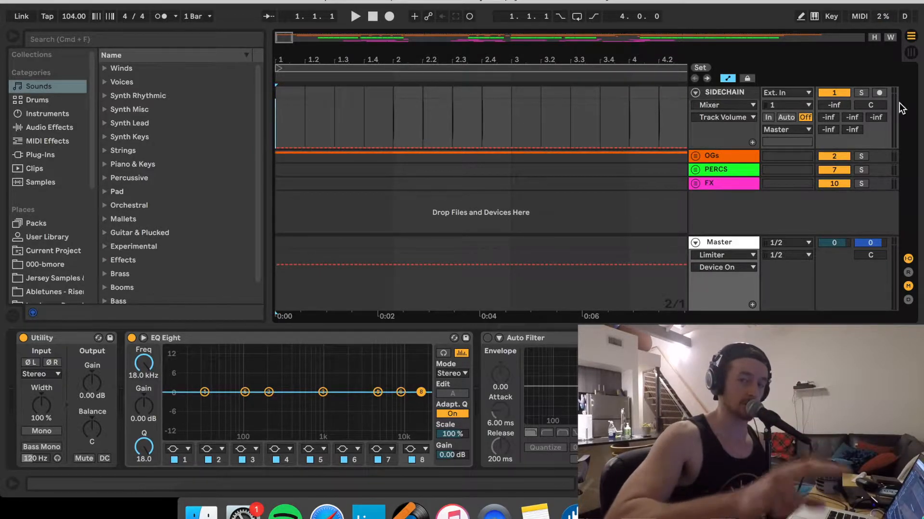
# Step: Audition the SIDECHAIN track soloed at 0 dB from bar 1, restore its volume to -inf, and unsolo it
pyautogui.doubleClick(841, 105)
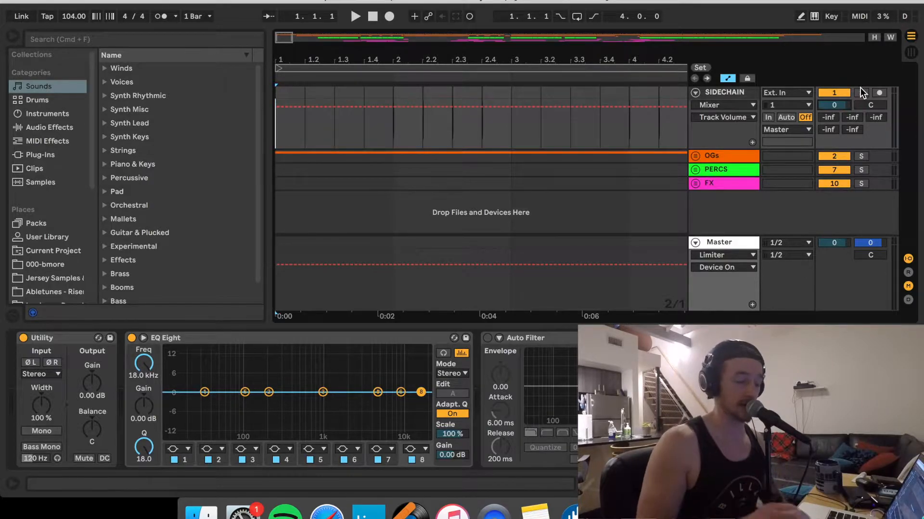
pyautogui.click(860, 91)
pyautogui.press('space')
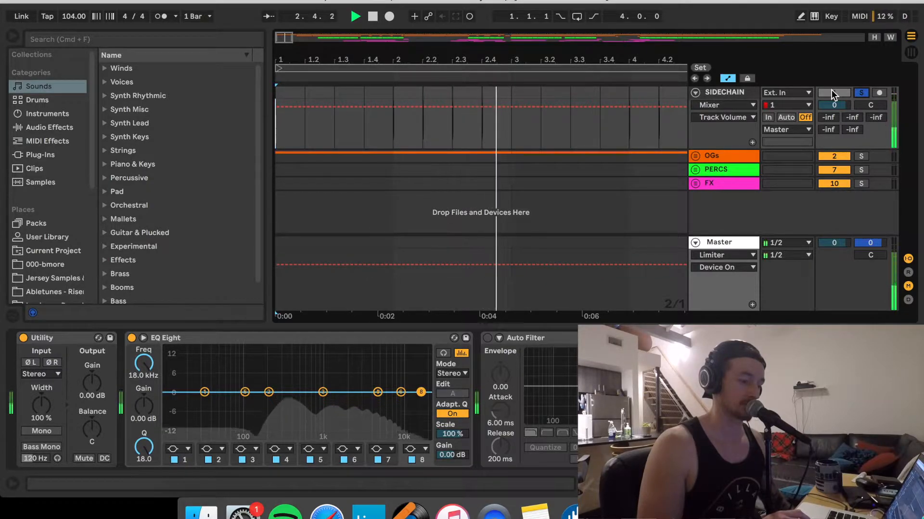
pyautogui.press('space')
pyautogui.doubleClick(835, 103)
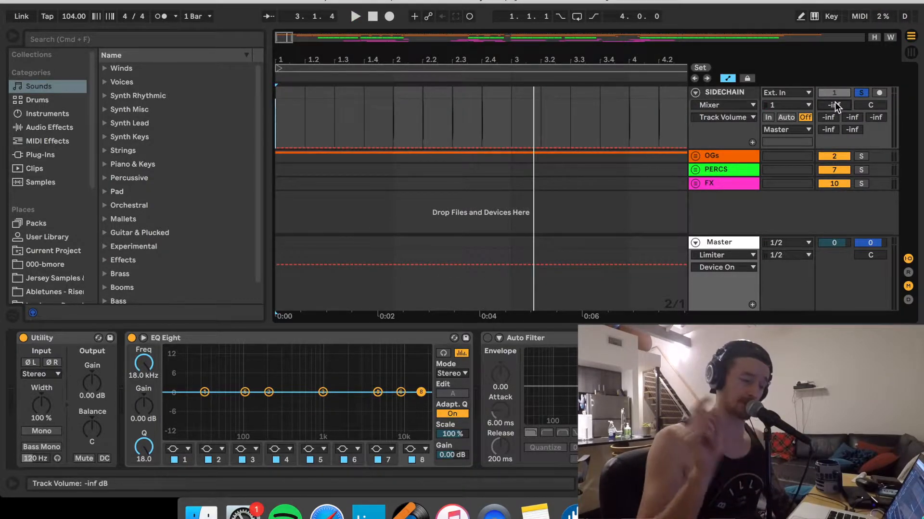
pyautogui.click(856, 92)
# Step: Unfold the OGs group, solo the Get Busy instrumental track, and show the automation for EQ Eight's band 1 filter type
pyautogui.click(278, 132)
pyautogui.moveTo(286, 37); pyautogui.dragTo(286, 4)
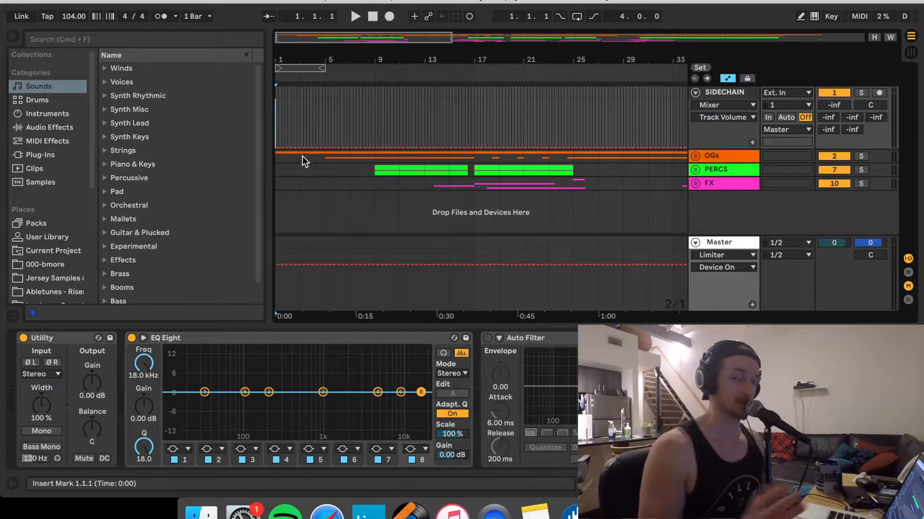
pyautogui.click(276, 163)
pyautogui.click(277, 154)
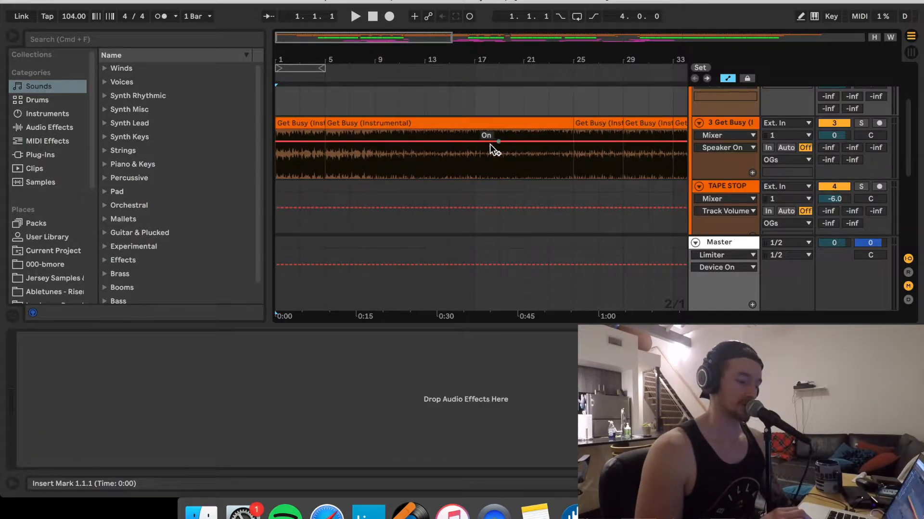
pyautogui.click(278, 164)
pyautogui.click(861, 123)
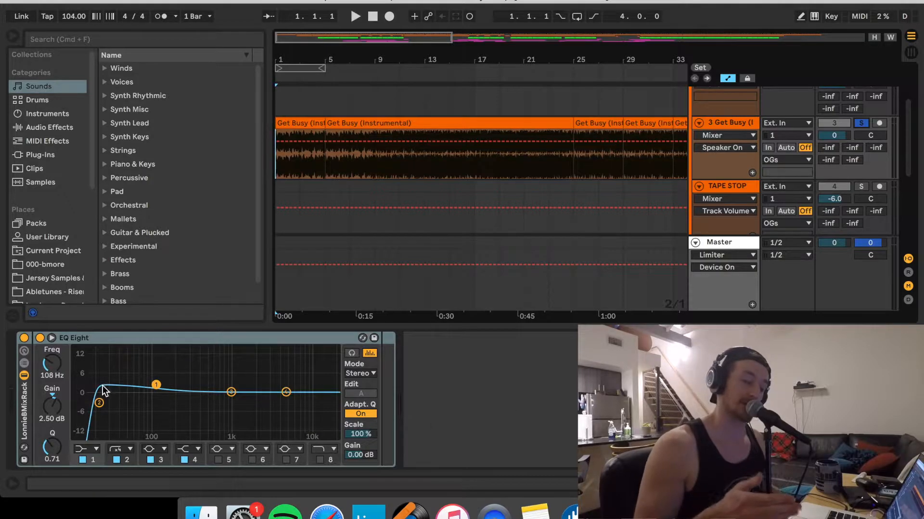
pyautogui.click(93, 449)
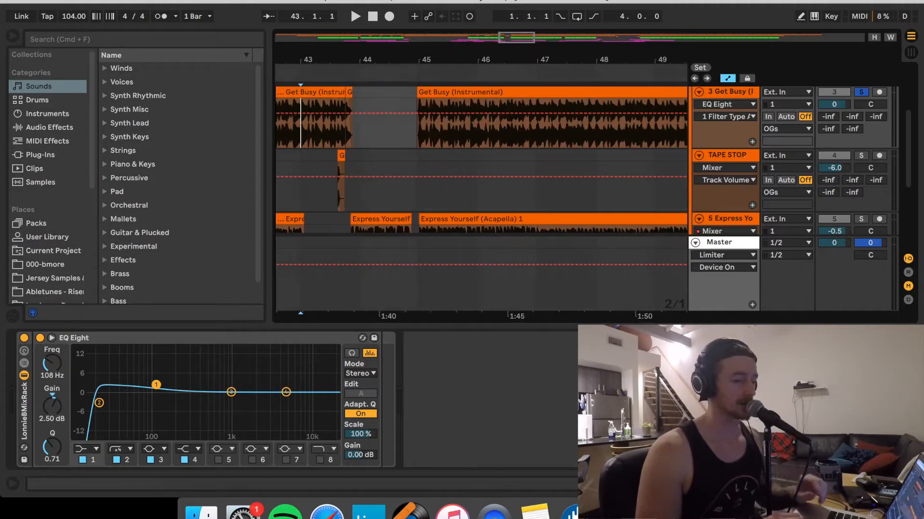
# Step: Switch the solo from the Get Busy instrumental to the TAPE STOP track around bar 43 and hide the automation lanes
pyautogui.moveTo(301, 60); pyautogui.dragTo(329, 98)
pyautogui.click(862, 93)
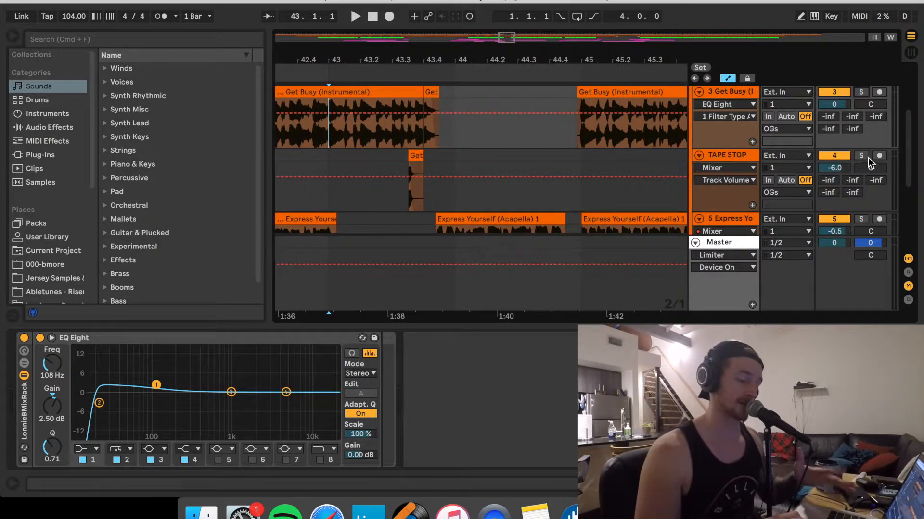
pyautogui.click(862, 156)
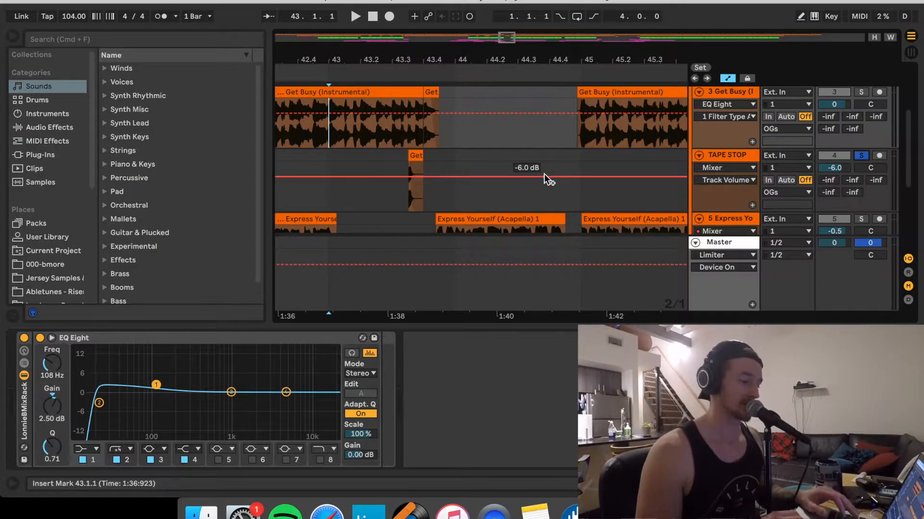
pyautogui.press('a')
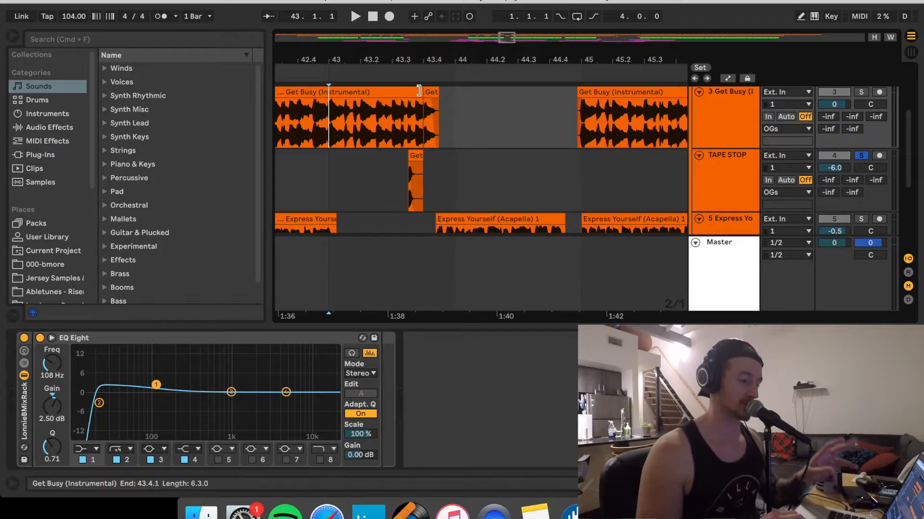
# Step: Solo the Get Busy instrumental track and audition its short ending clip from 43.4.1
pyautogui.click(422, 120)
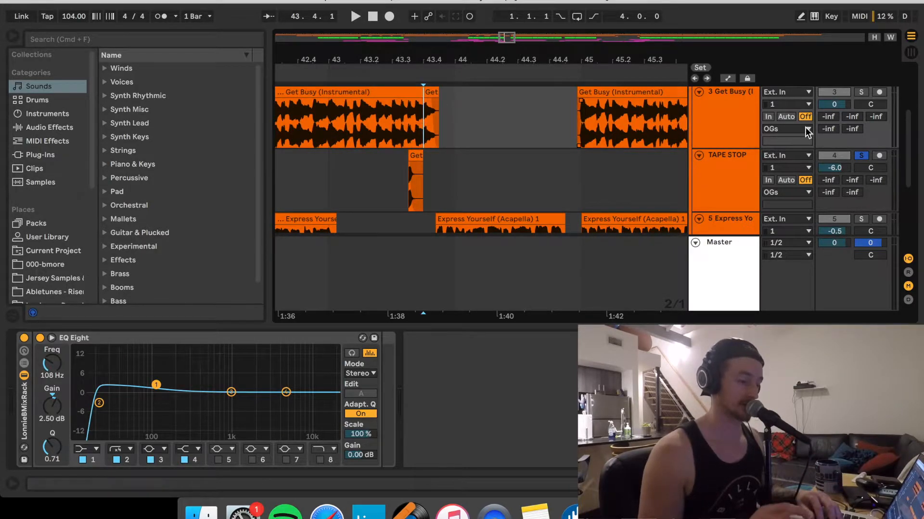
pyautogui.click(865, 93)
pyautogui.press('space')
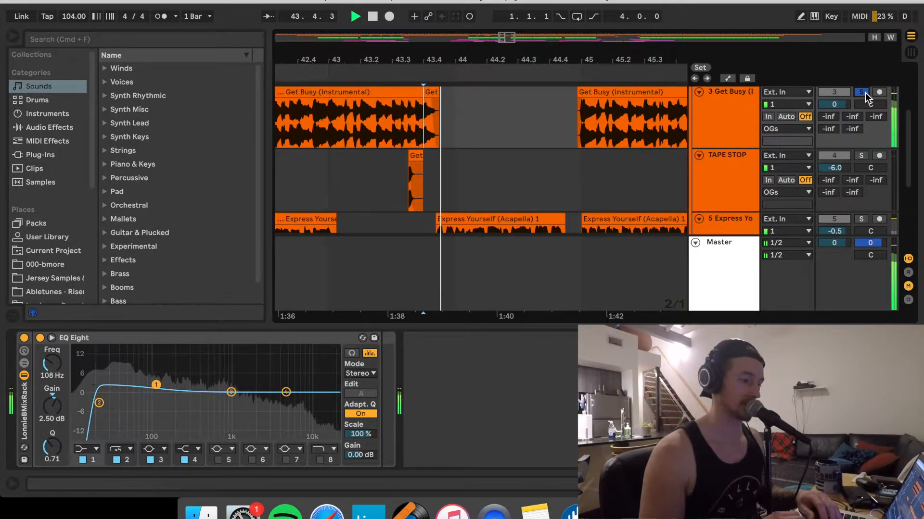
pyautogui.press('space')
# Step: Select the short Get Busy clip at 43.4.1 and keep its warp mode on Complex
pyautogui.moveTo(505, 38); pyautogui.dragTo(506, 79)
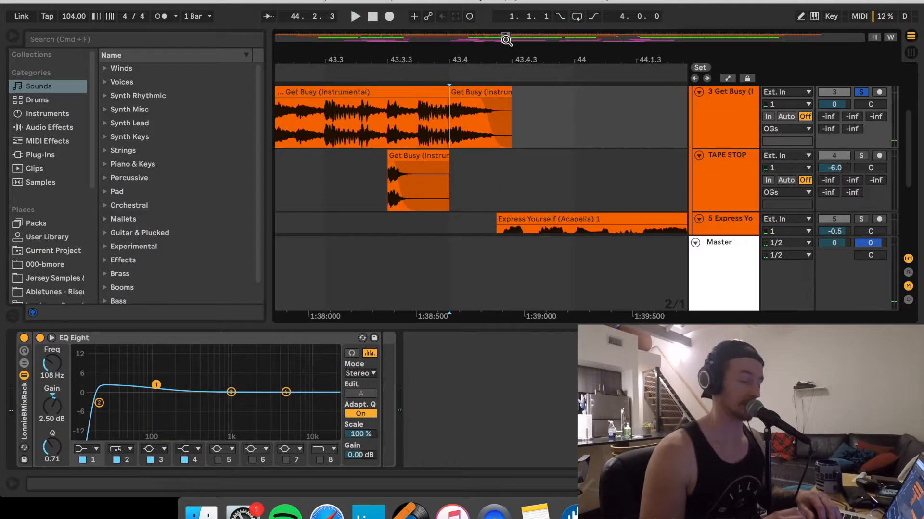
pyautogui.click(481, 93)
pyautogui.click(509, 104)
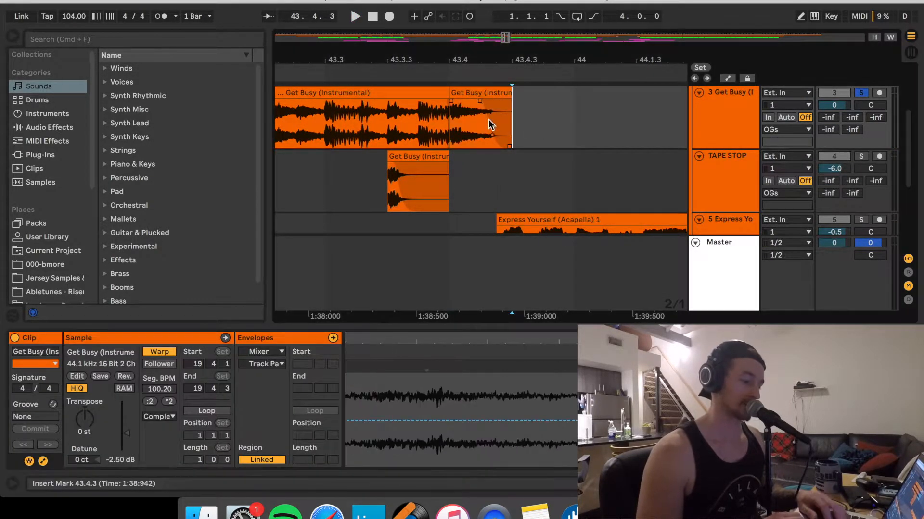
pyautogui.click(473, 95)
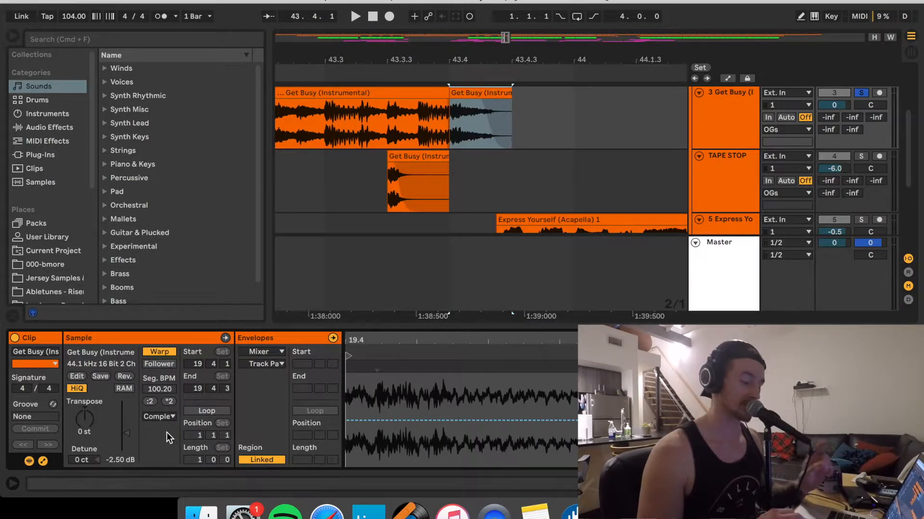
pyautogui.click(155, 416)
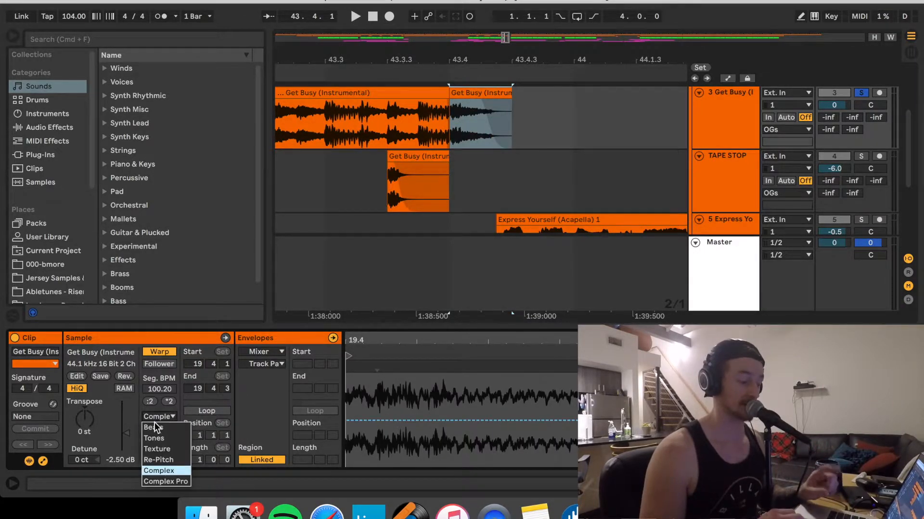
pyautogui.click(158, 472)
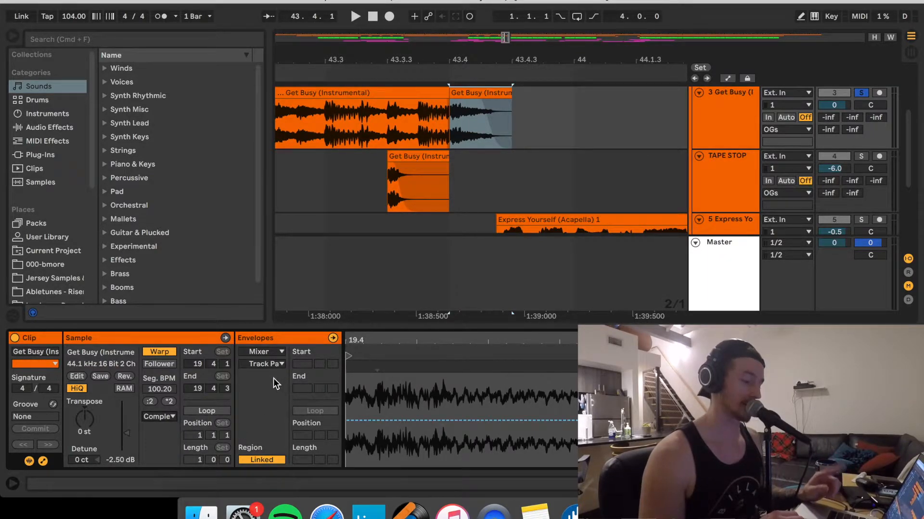
# Step: Display the Transposition envelope of the short Get Busy clip and examine its pitch curve around 19.4.1
pyautogui.click(272, 352)
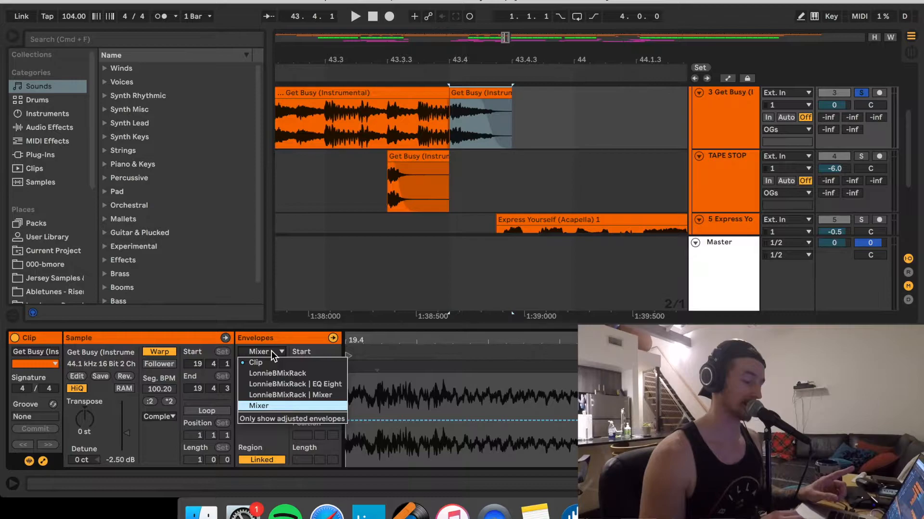
pyautogui.click(264, 362)
pyautogui.click(265, 363)
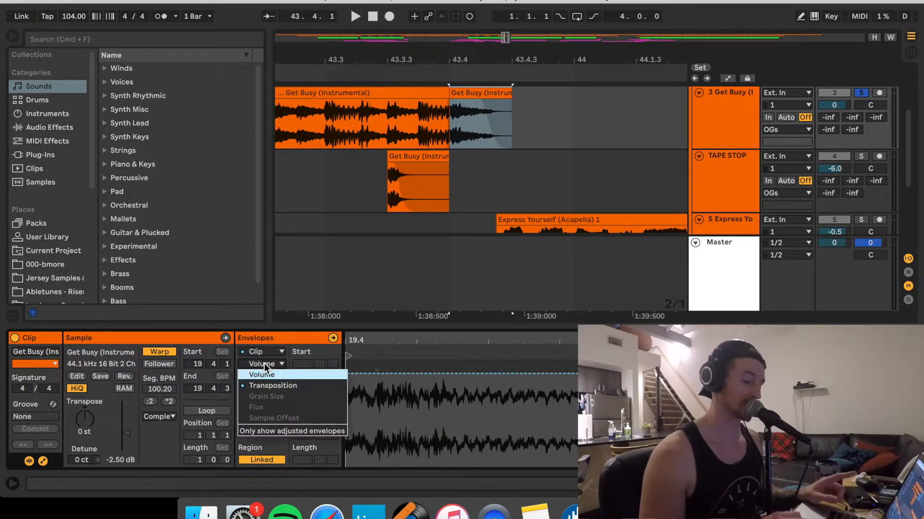
pyautogui.click(263, 384)
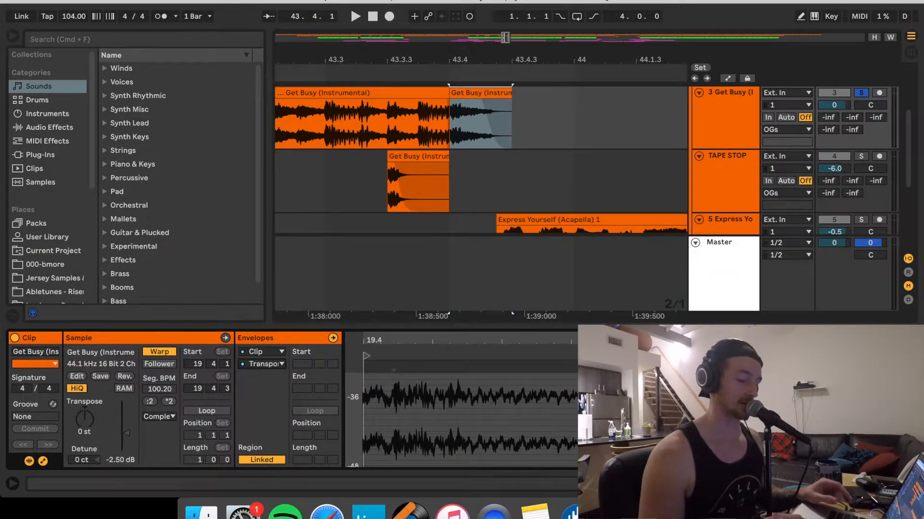
pyautogui.scroll(-10, 572, 414)
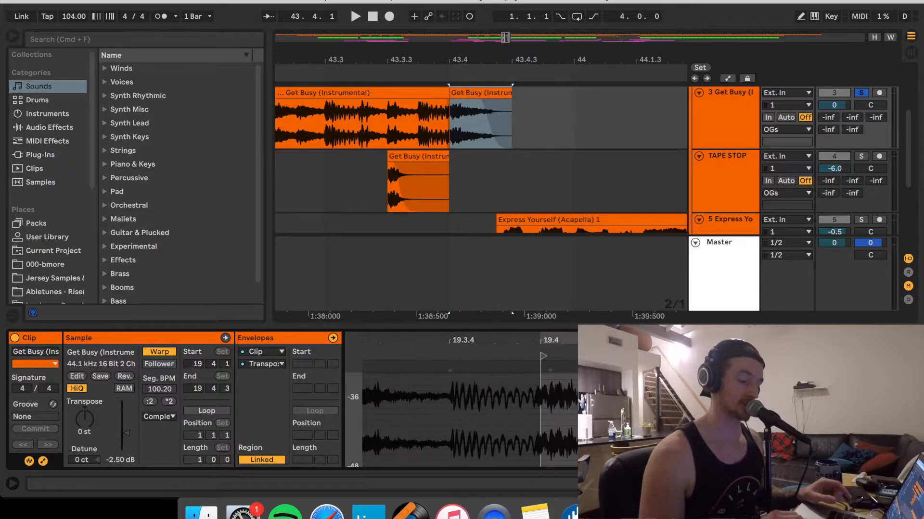
pyautogui.click(576, 417)
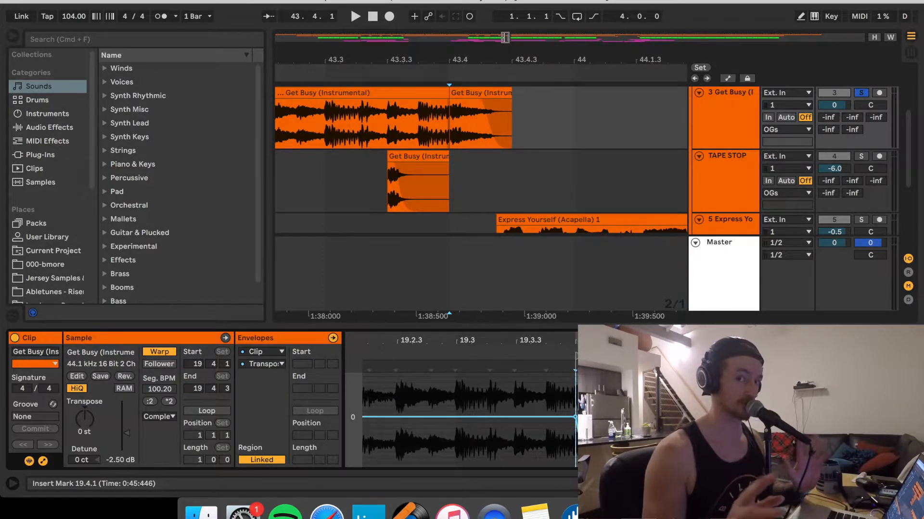
pyautogui.scroll(-3, 553, 413)
pyautogui.scroll(-5, 553, 413)
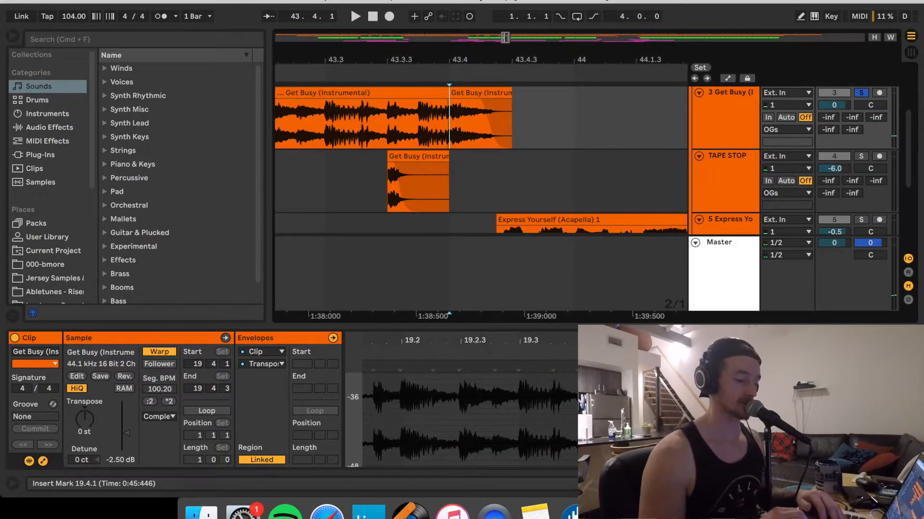
# Step: Audition the soloed Get Busy ending from 43.4.1 and play the full mix from 43.2.4
pyautogui.press('space')
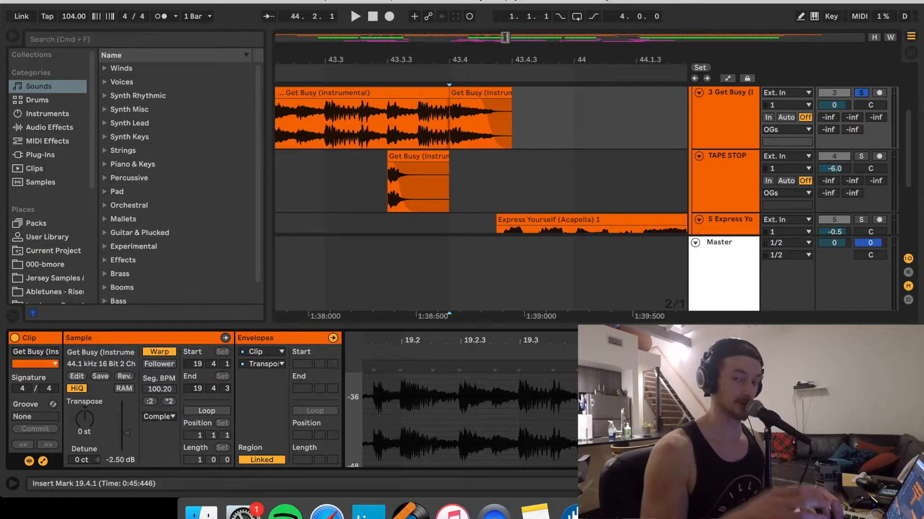
pyautogui.press('space')
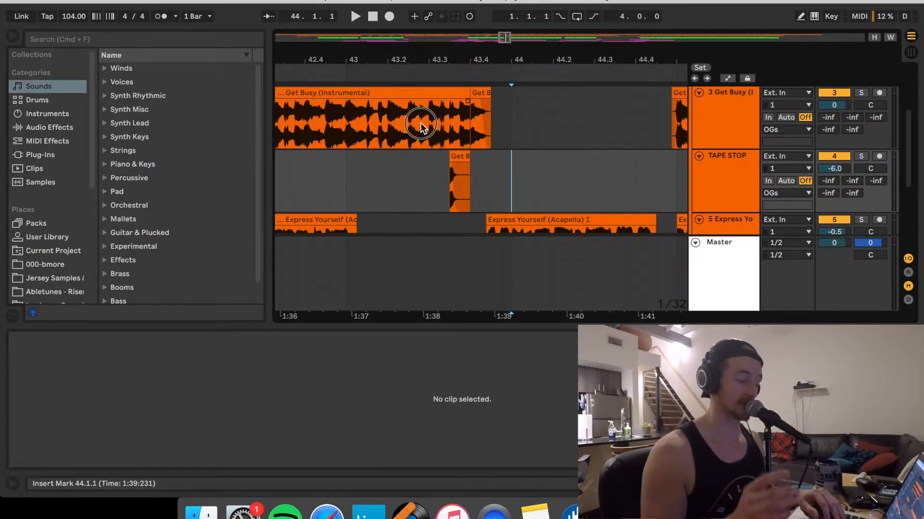
pyautogui.click(420, 124)
pyautogui.press('space')
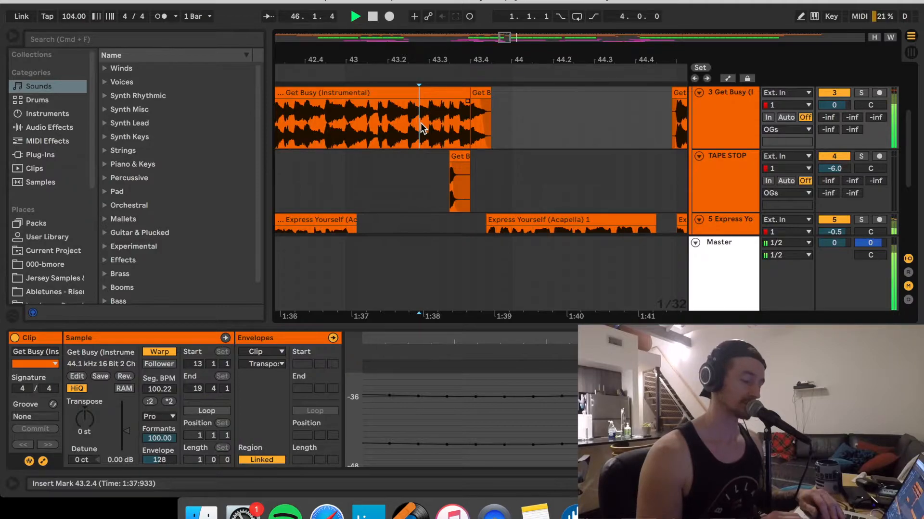
# Step: Stop playback and display the Delay's Device On automation on the Express Yourself acapella track
pyautogui.press('space')
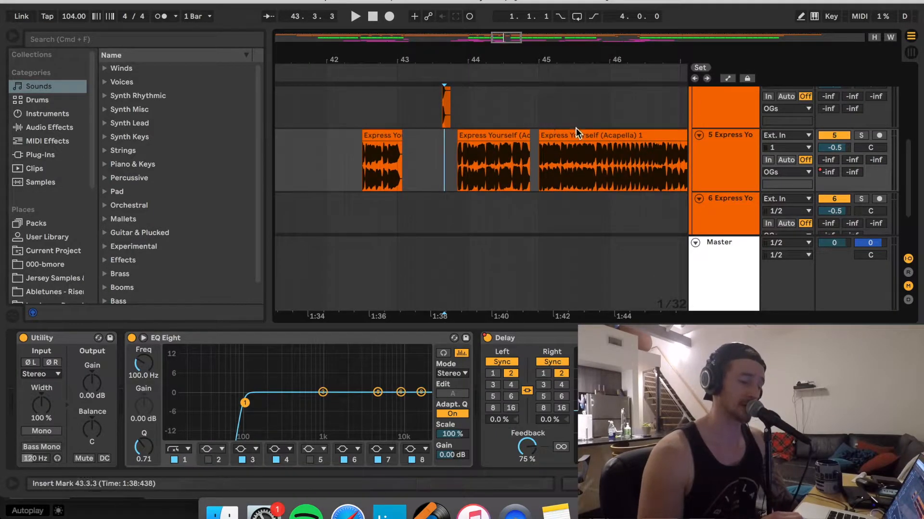
pyautogui.click(705, 171)
pyautogui.click(399, 174)
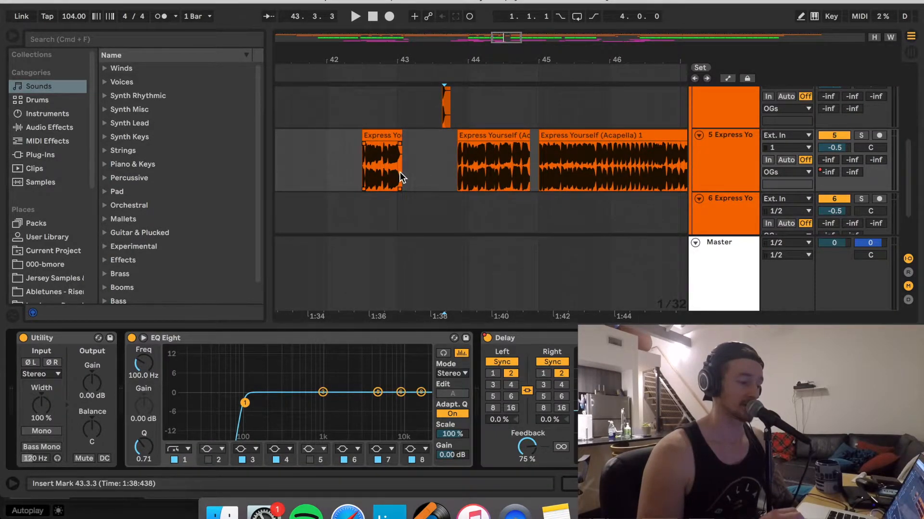
pyautogui.hscroll(-2, 400, 173)
pyautogui.hscroll(-5, 438, 159)
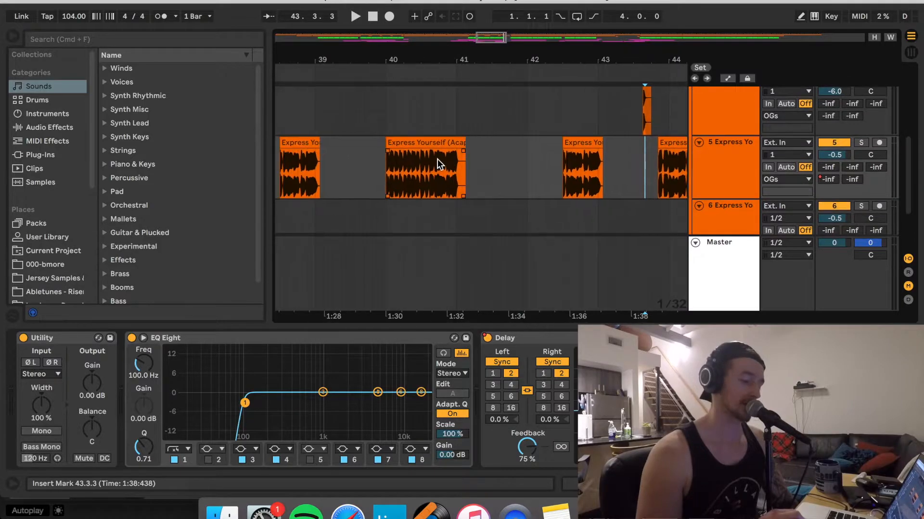
pyautogui.rightClick(489, 339)
pyautogui.click(512, 344)
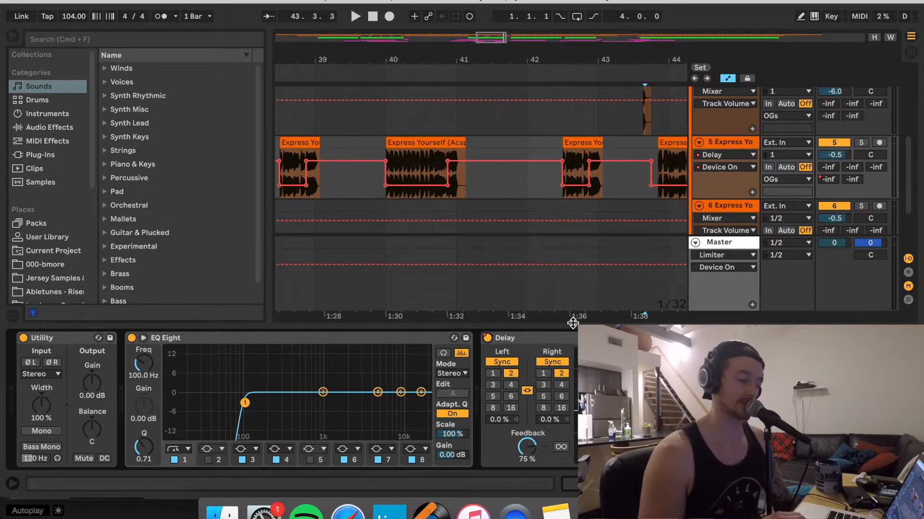
# Step: Examine the Delay on/off automation over the Express Yourself acapella clips from bar 41 back to bar 35
pyautogui.click(509, 174)
pyautogui.hscroll(-5, 510, 176)
pyautogui.scroll(-1, 511, 177)
pyautogui.hscroll(-5, 510, 173)
pyautogui.scroll(2, 510, 173)
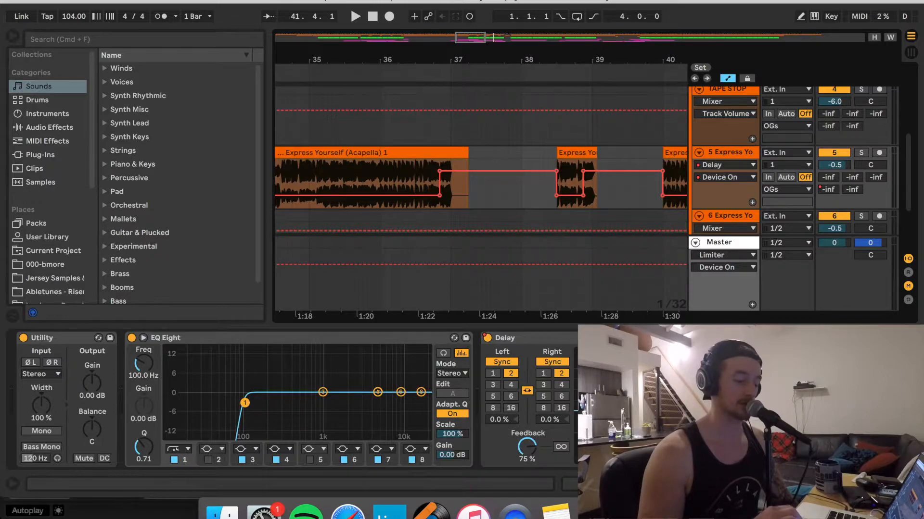
# Step: Display the acapella track's D-LONG REV send automation and place the insert mark at 44.3.3, before its rise near bar 45
pyautogui.click(717, 409)
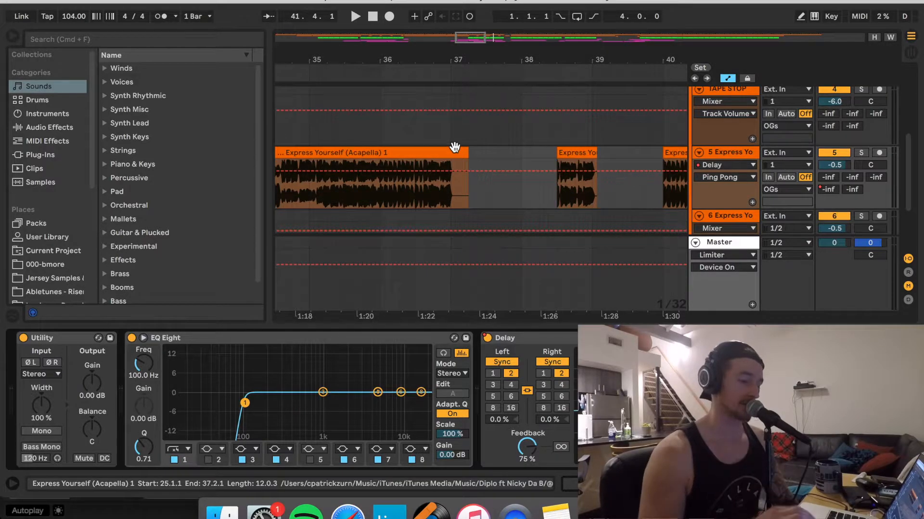
pyautogui.click(828, 190)
pyautogui.rightClick(828, 191)
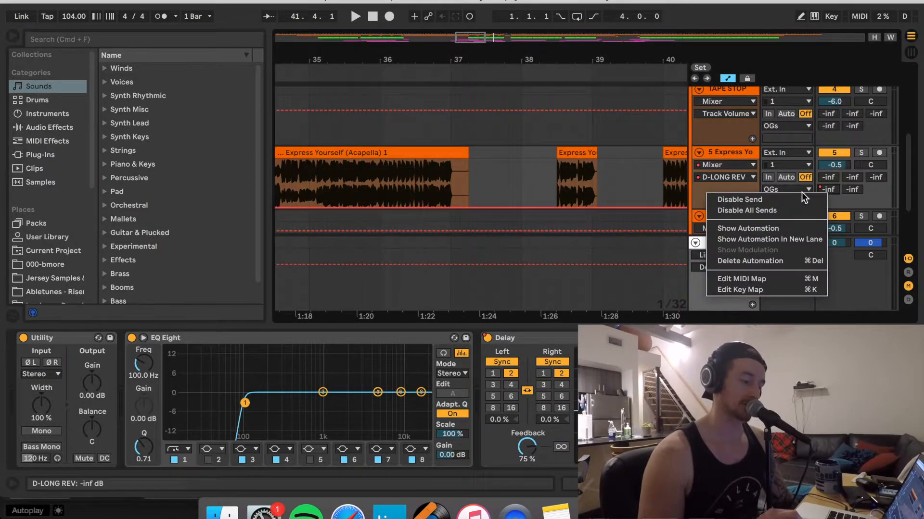
pyautogui.click(536, 165)
pyautogui.hscroll(10, 536, 165)
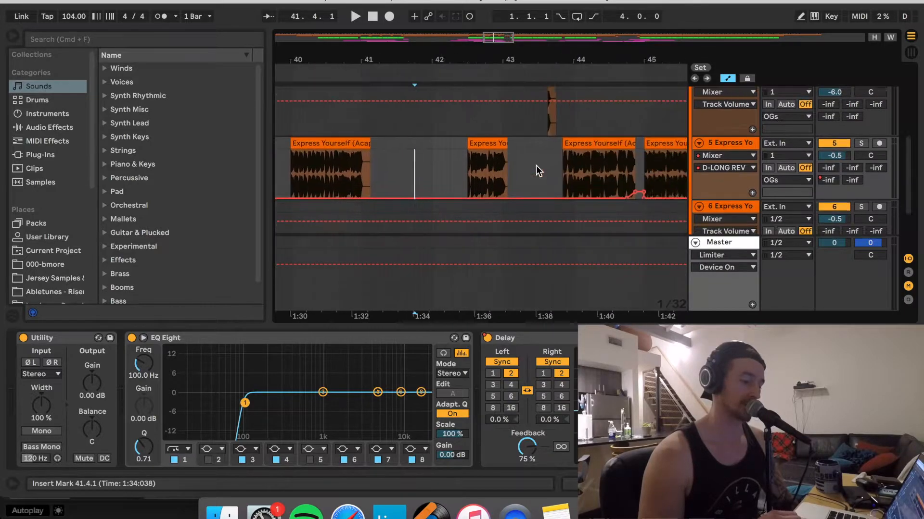
pyautogui.hscroll(2, 536, 165)
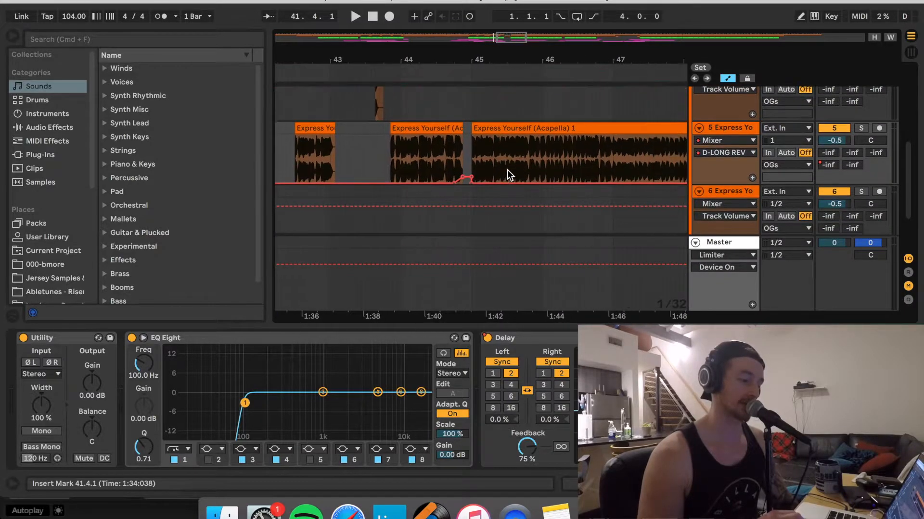
pyautogui.click(446, 162)
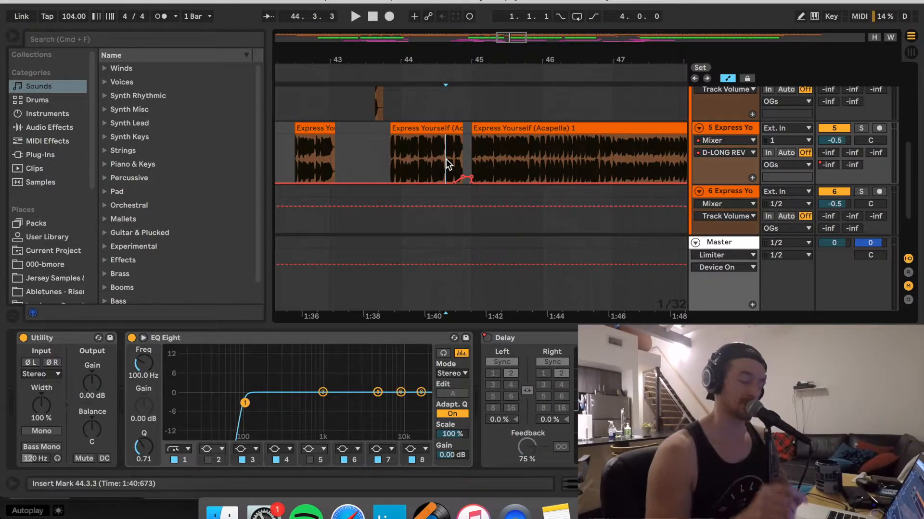
# Step: Locate the short clips on the second Express Yourself track from 64.3.2 and compare that track with the first Express Yourself track
pyautogui.hscroll(3, 440, 163)
pyautogui.scroll(-3, 440, 161)
pyautogui.hscroll(5, 439, 161)
pyautogui.moveTo(563, 37); pyautogui.dragTo(632, 183)
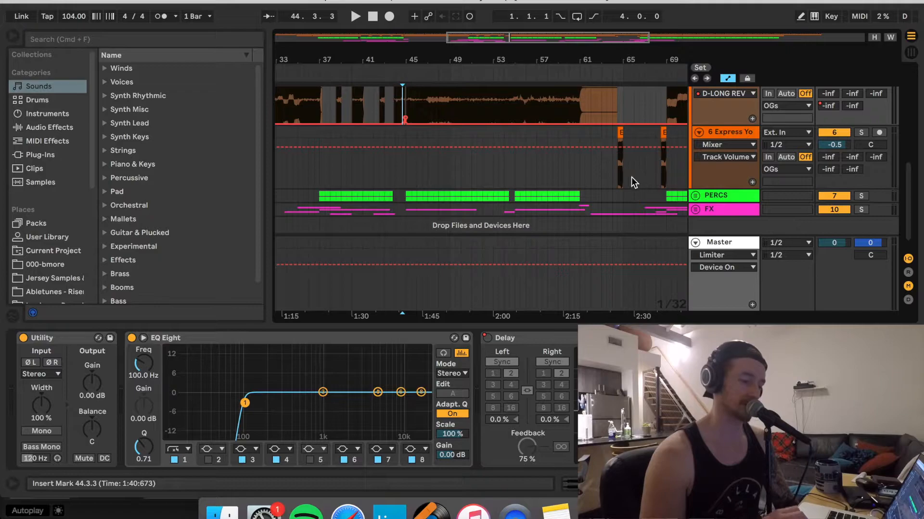
pyautogui.click(619, 179)
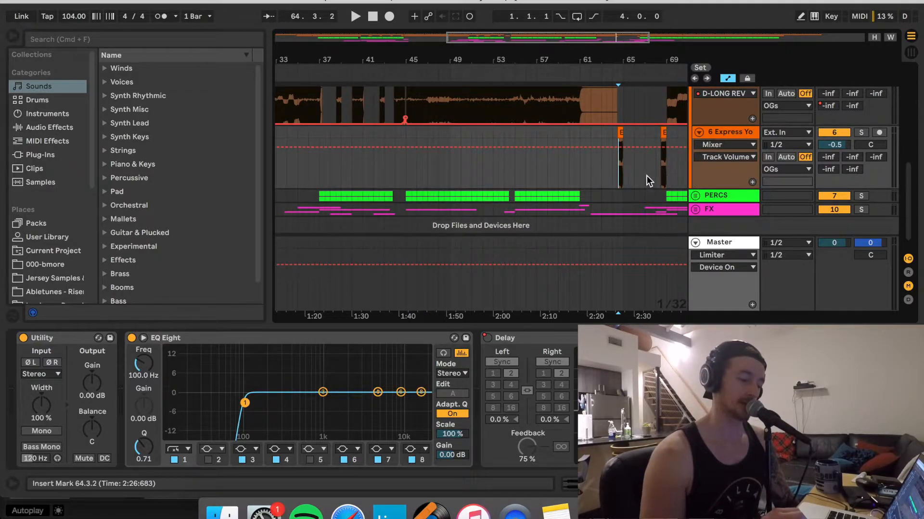
pyautogui.click(712, 131)
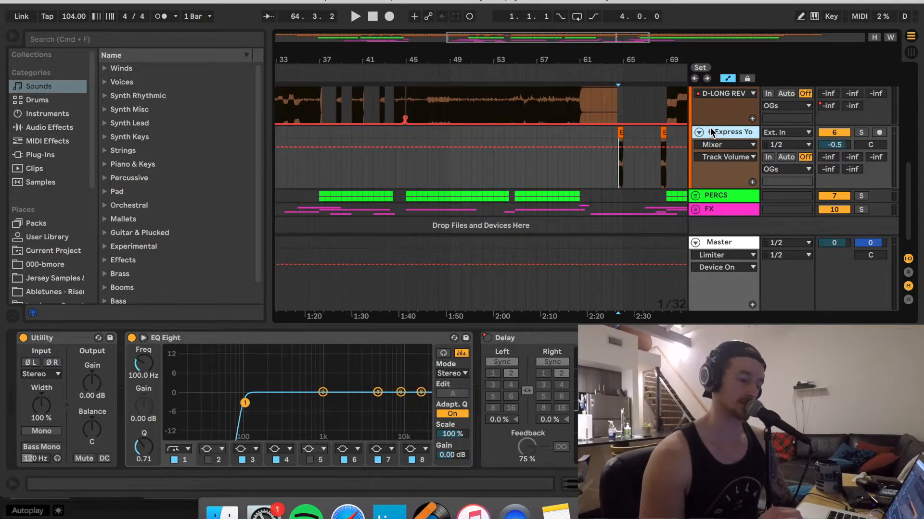
pyautogui.scroll(5, 710, 128)
pyautogui.click(709, 205)
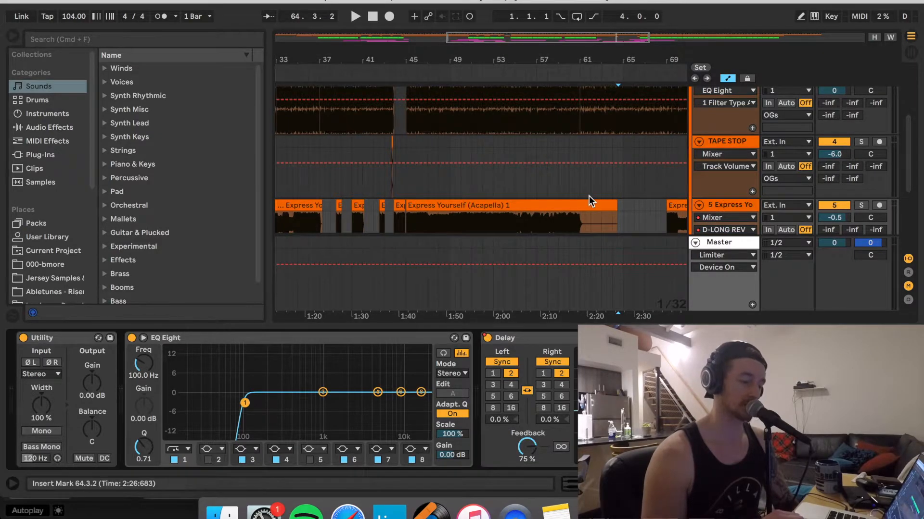
# Step: Set the fixed grid to 1 bar, and solo the PERCS group to audition it from 37.1.1
pyautogui.scroll(-3, 589, 195)
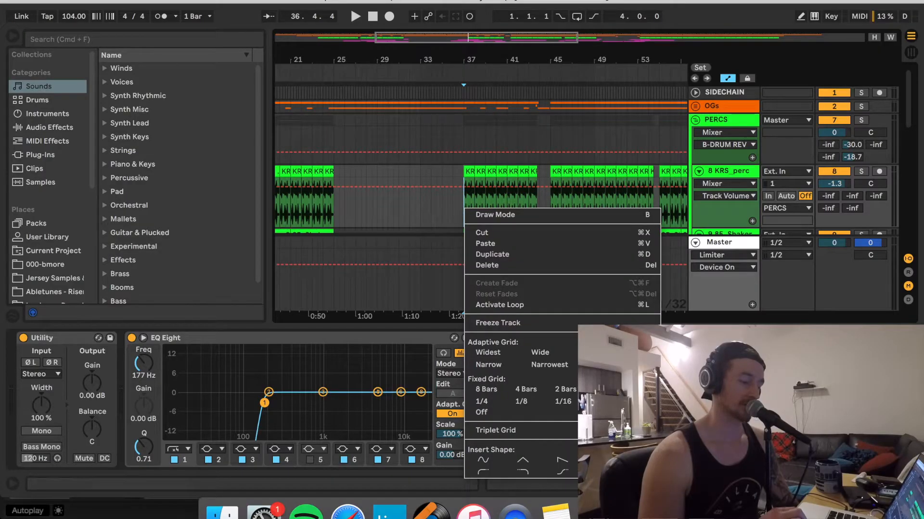
pyautogui.click(604, 390)
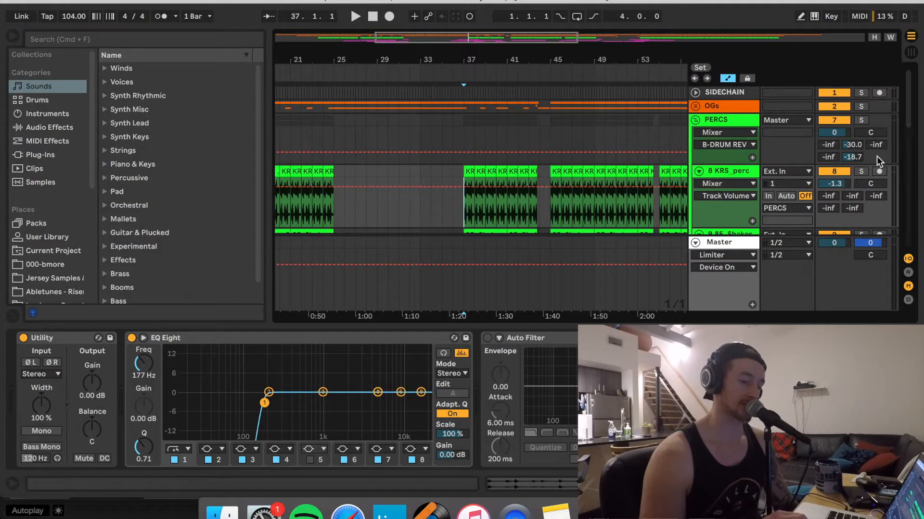
pyautogui.click(861, 120)
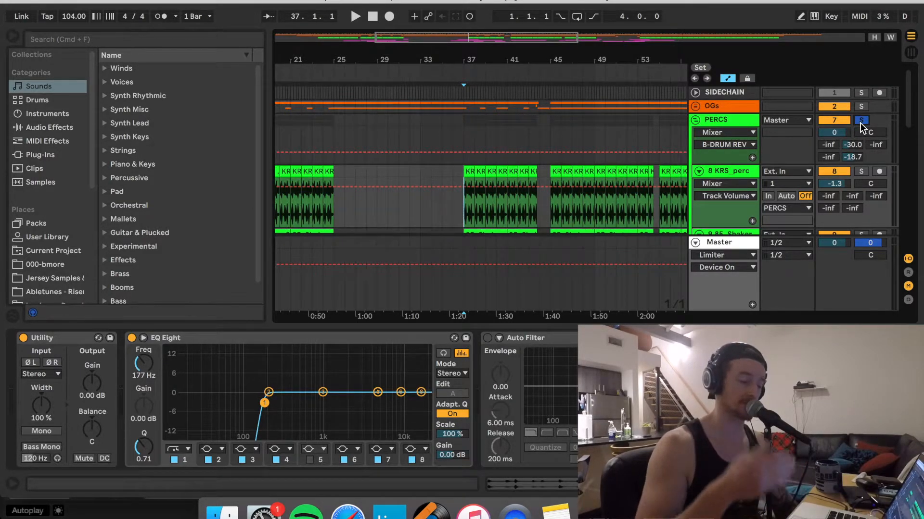
pyautogui.press('space')
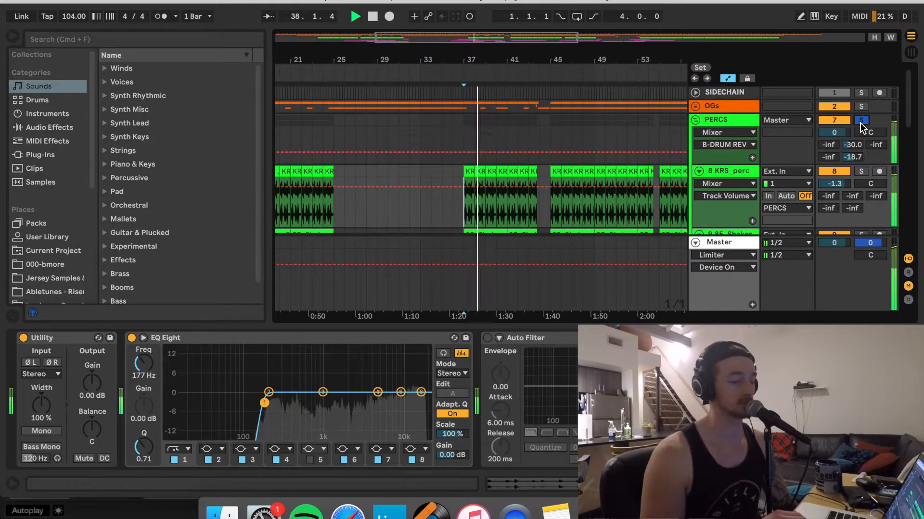
pyautogui.press('space')
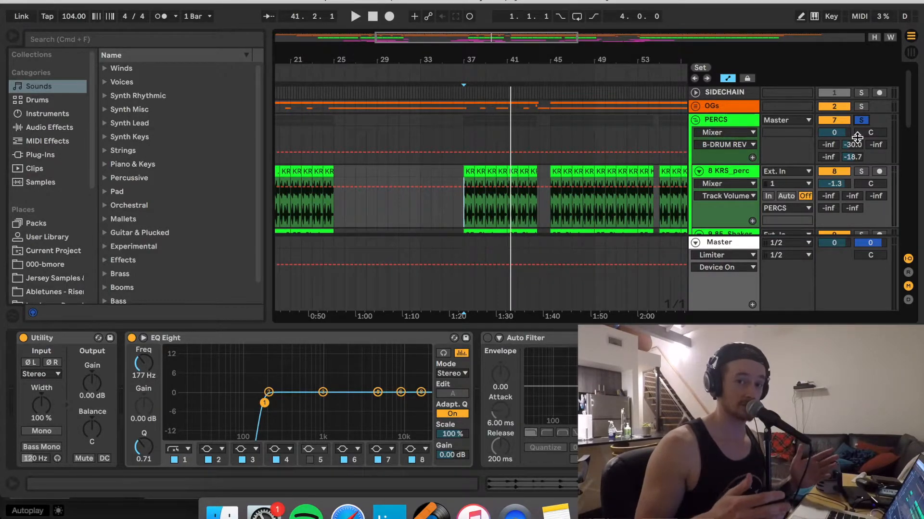
# Step: Review the PERCS group's sidechain compressor and the KRS_perc track's EQ Eight with the insert mark at 37.1.1
pyautogui.click(464, 219)
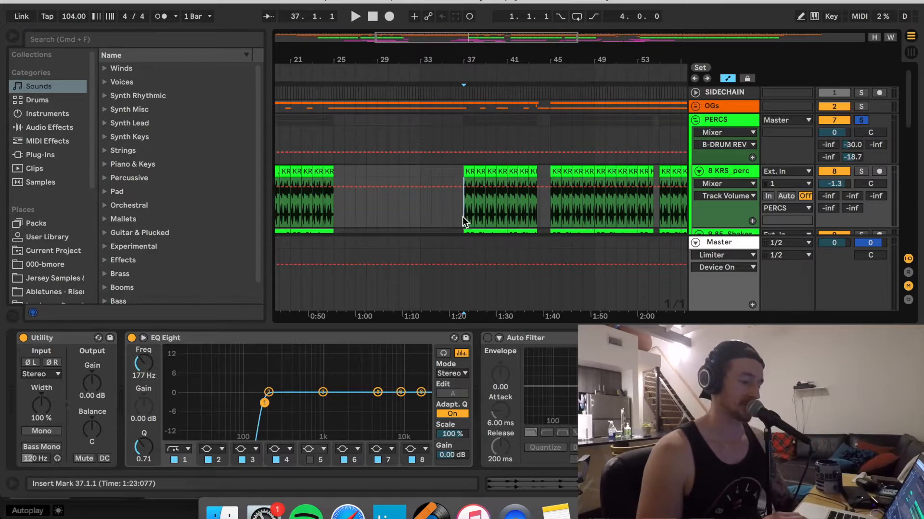
pyautogui.click(720, 125)
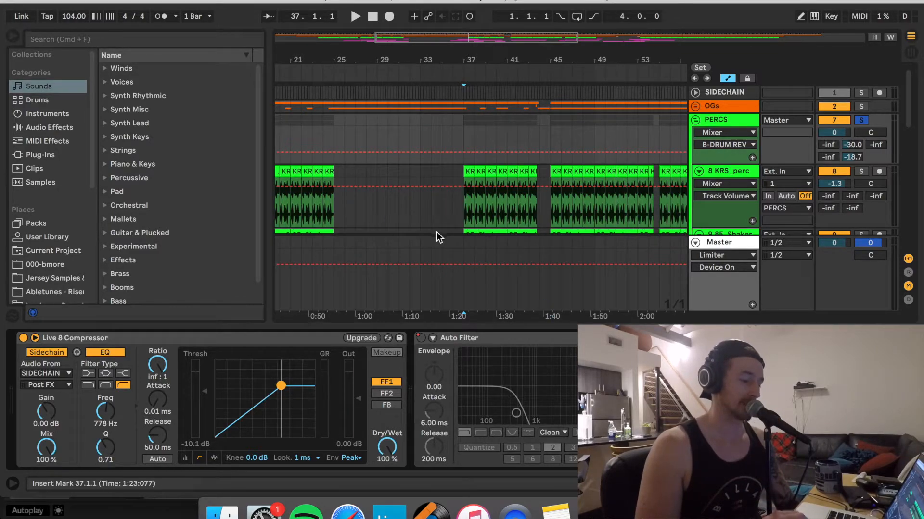
pyautogui.click(464, 212)
pyautogui.hscroll(1, 462, 214)
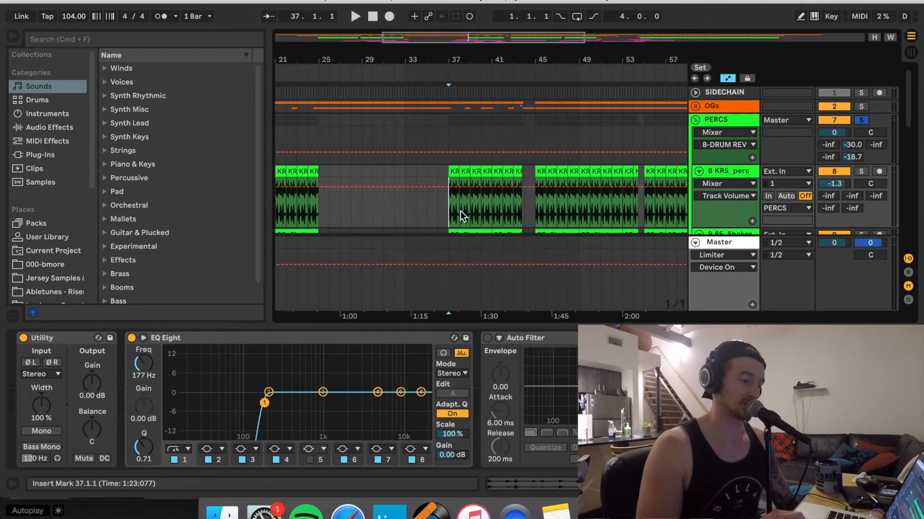
# Step: Display the PERCS group's Auto Filter Frequency automation and examine its sweep between bars 9 and 25
pyautogui.click(450, 143)
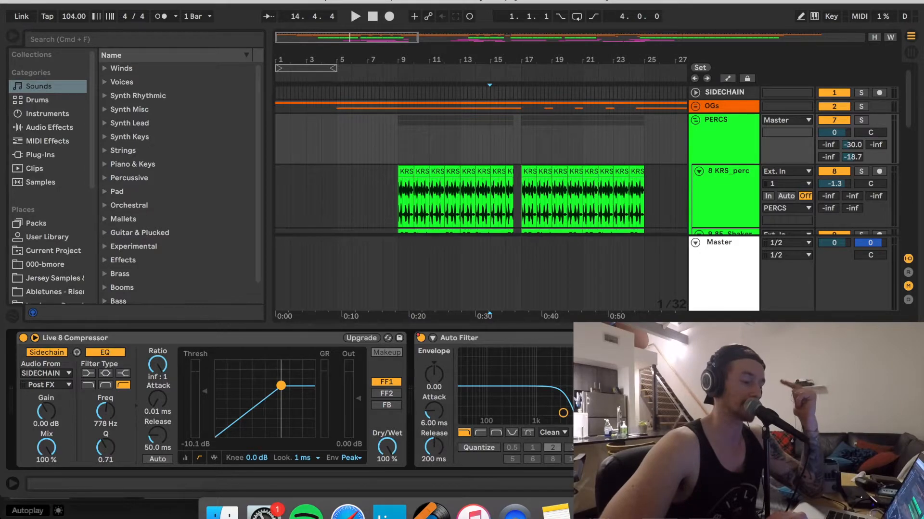
pyautogui.press('a')
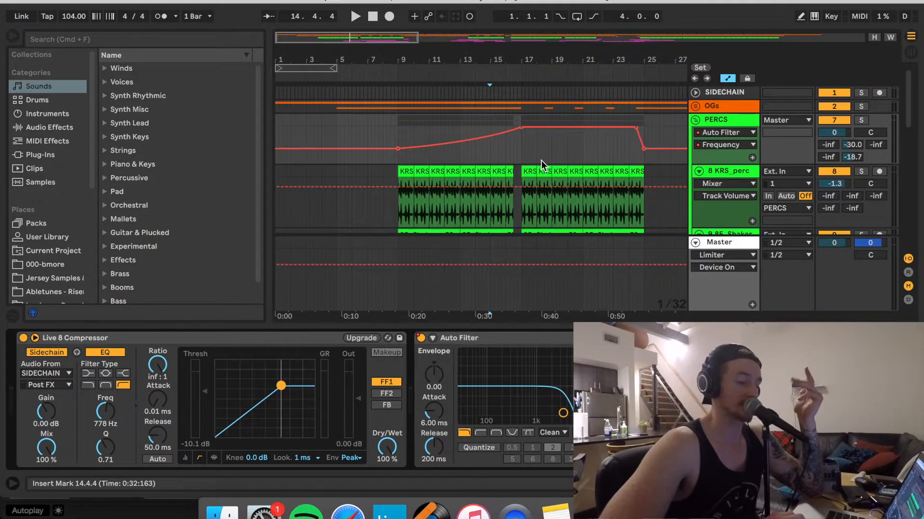
pyautogui.hscroll(6, 541, 160)
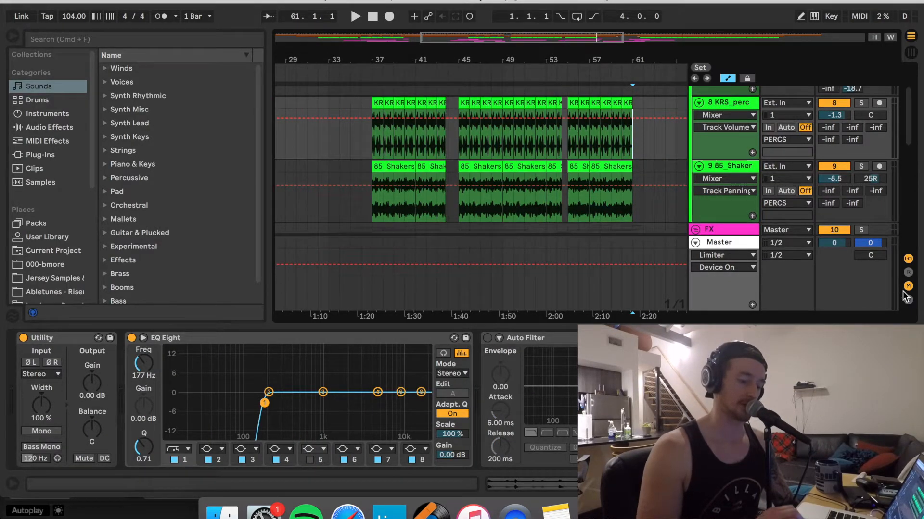
# Step: Show the return tracks and bring up the Para Comp device on the E PARA COMP return
pyautogui.click(907, 272)
pyautogui.click(744, 230)
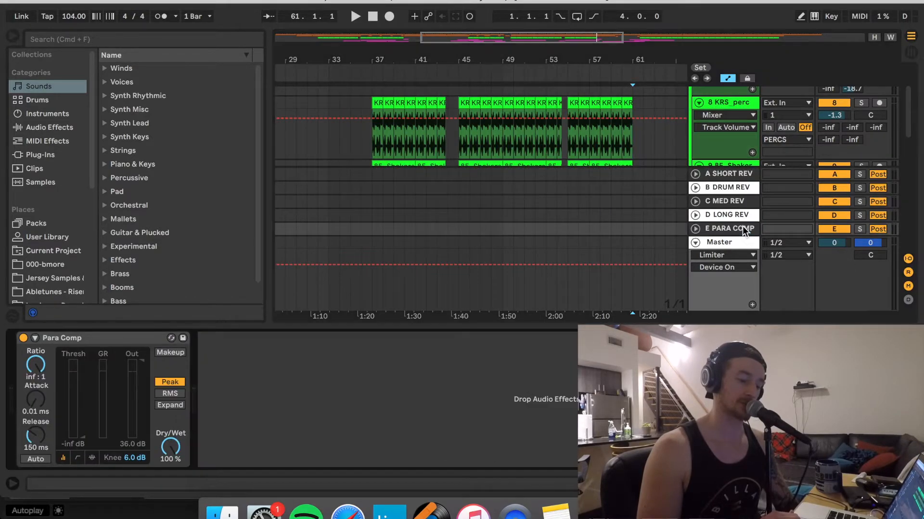
pyautogui.click(742, 227)
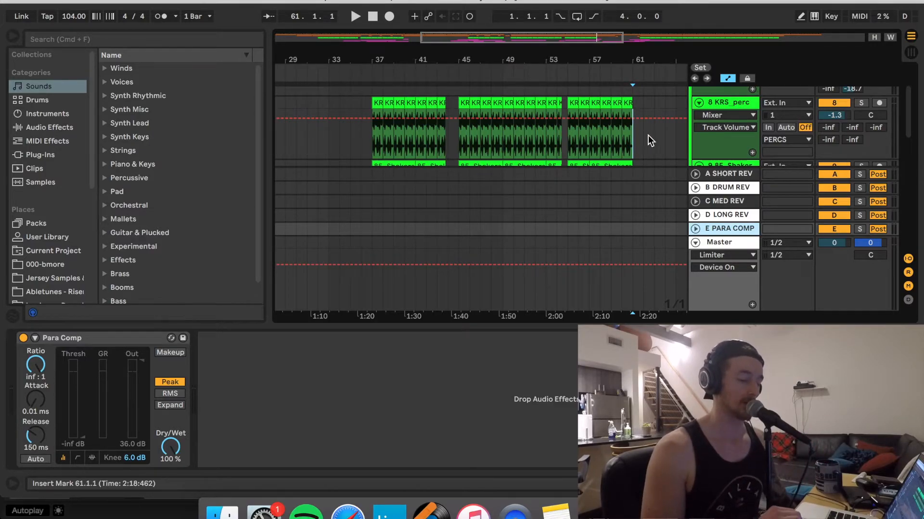
# Step: Audition the soloed PERCS group from 45.1.1 and return the insert mark to 45.1.1
pyautogui.scroll(5, 656, 137)
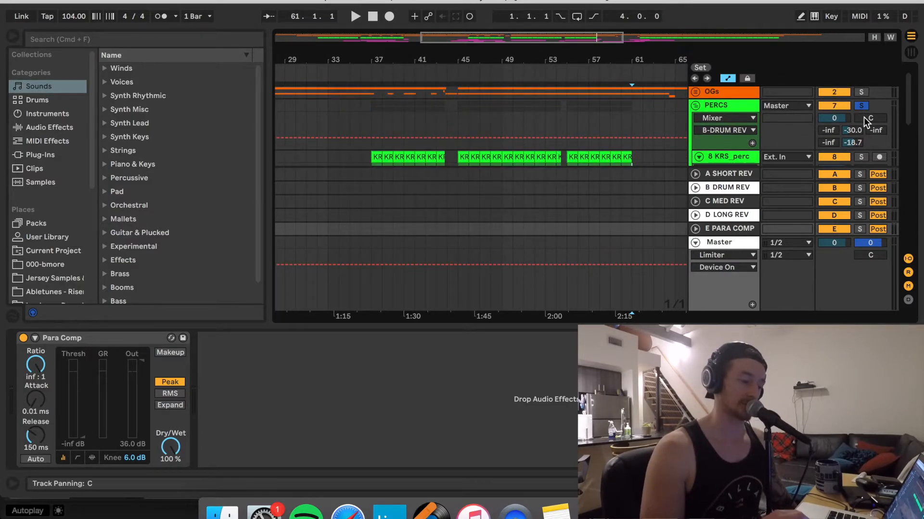
pyautogui.click(459, 117)
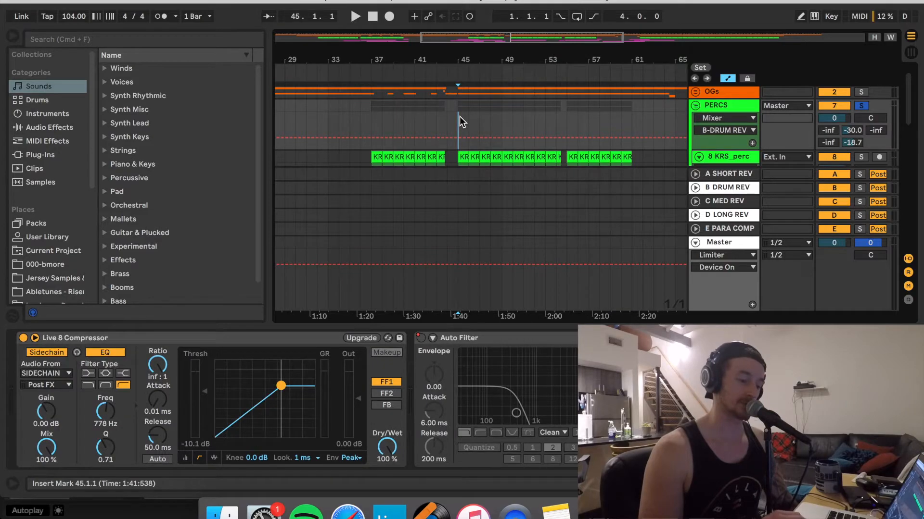
pyautogui.press('space')
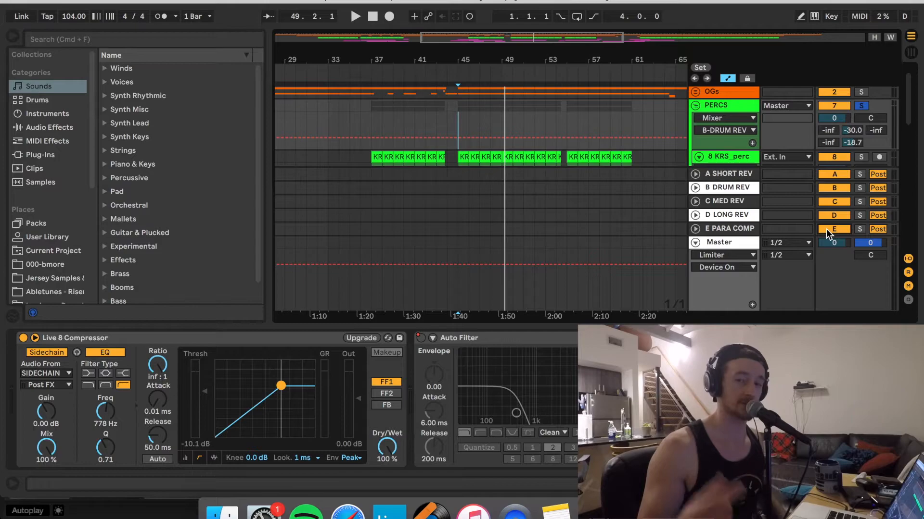
pyautogui.click(457, 113)
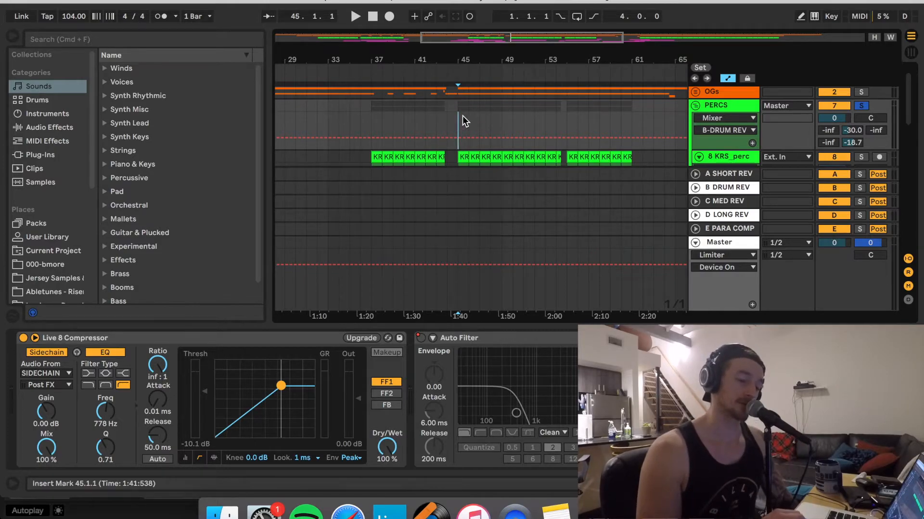
# Step: Bring up the B DRUM REV return's device chain to review its ValhallaRoom and EQ Eight
pyautogui.click(746, 192)
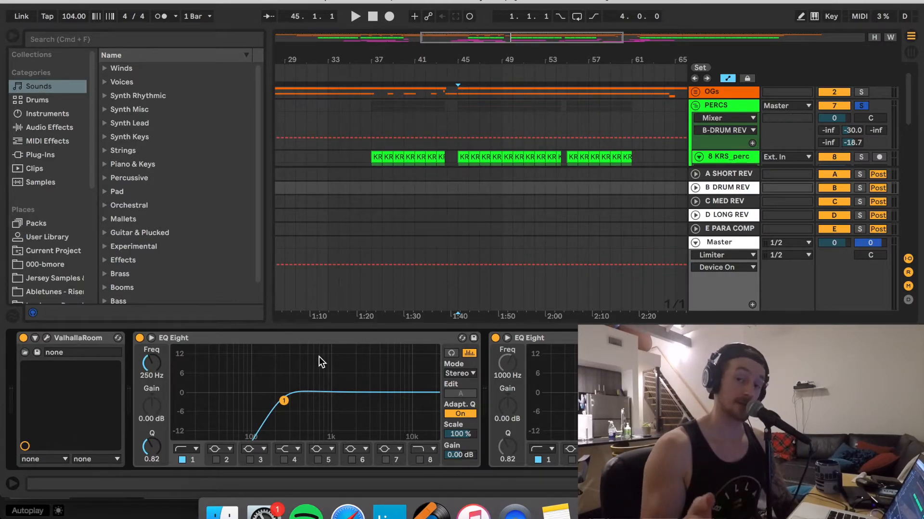
pyautogui.click(736, 188)
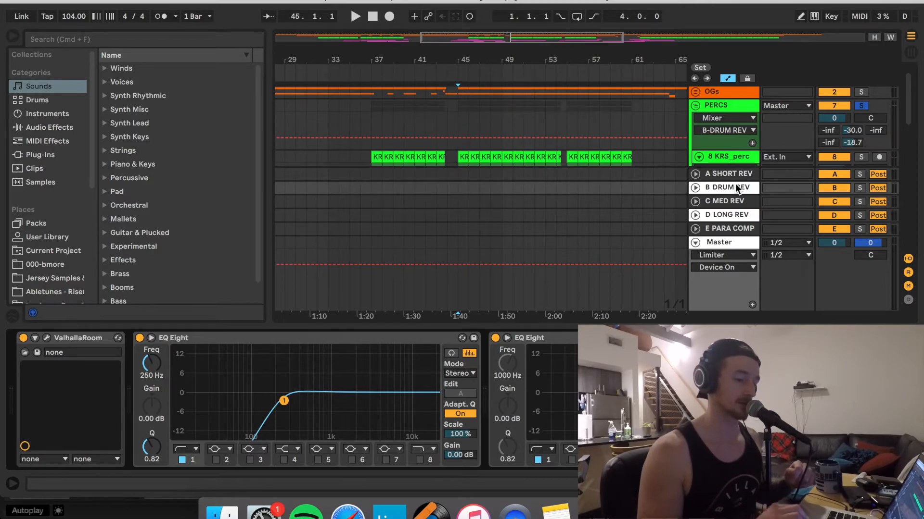
# Step: Review the FX group's clips on tracks 11 to 13, down to the WLRH1 Light FX 01 clips
pyautogui.hscroll(5, 557, 407)
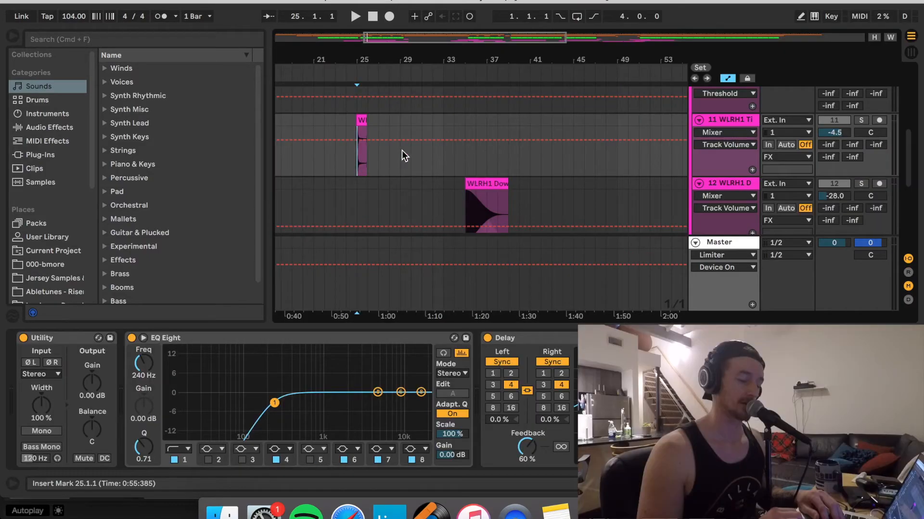
pyautogui.scroll(2, 706, 189)
pyautogui.scroll(-2, 603, 184)
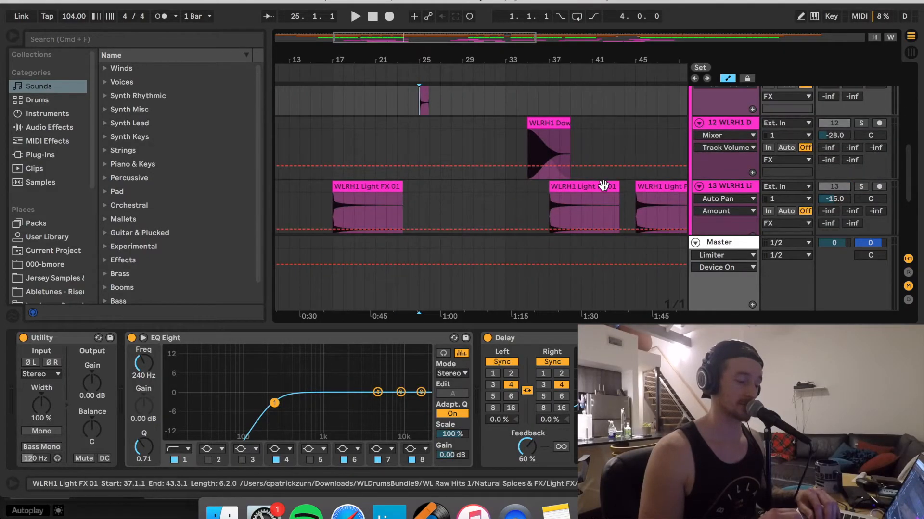
# Step: Turn off the automation display and set the insert mark at 24.1.1 on track 11, just before its WLRH1 clip
pyautogui.hscroll(-10, 603, 184)
pyautogui.scroll(2, 603, 184)
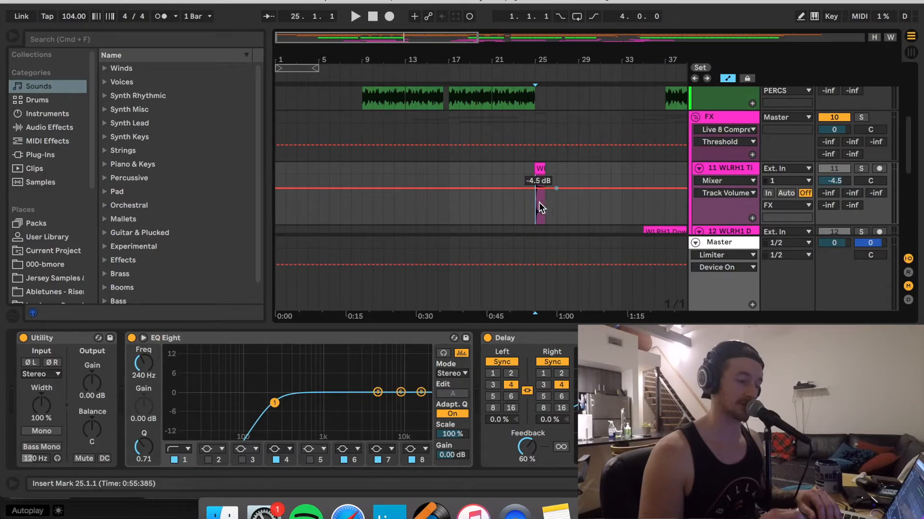
pyautogui.press('a')
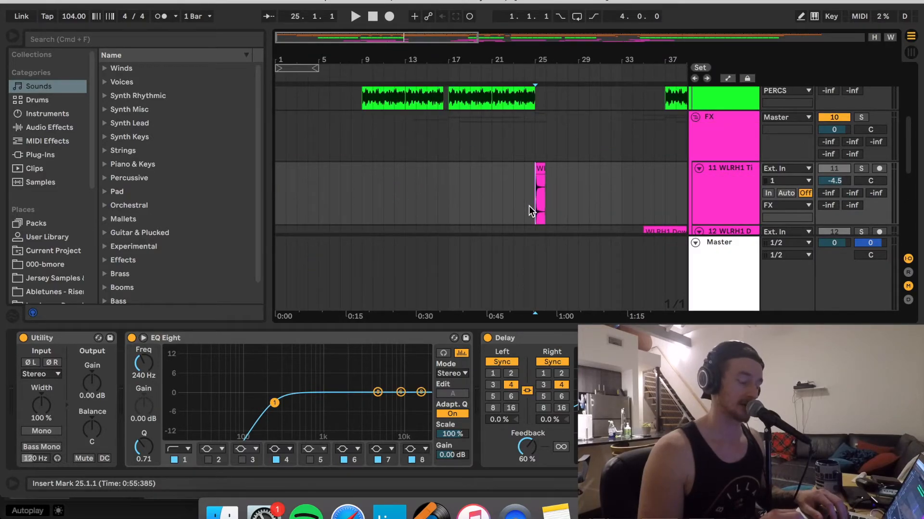
pyautogui.click(526, 205)
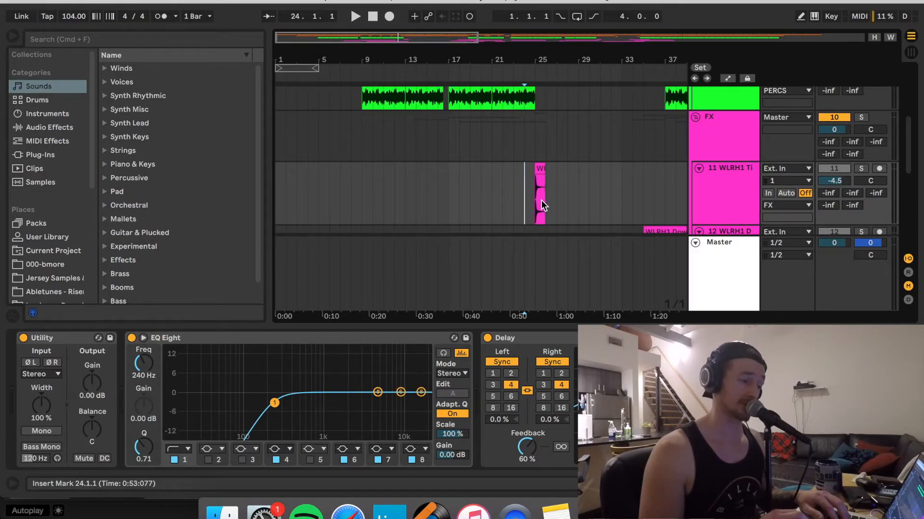
# Step: Set the arrangement grid to 1/32 and place the insert mark at 36.3.1 among the FX tracks
pyautogui.moveTo(634, 60); pyautogui.dragTo(842, 126)
pyautogui.rightClick(509, 194)
pyautogui.click(598, 319)
pyautogui.click(543, 203)
pyautogui.click(501, 183)
pyautogui.moveTo(407, 35); pyautogui.dragTo(405, 41)
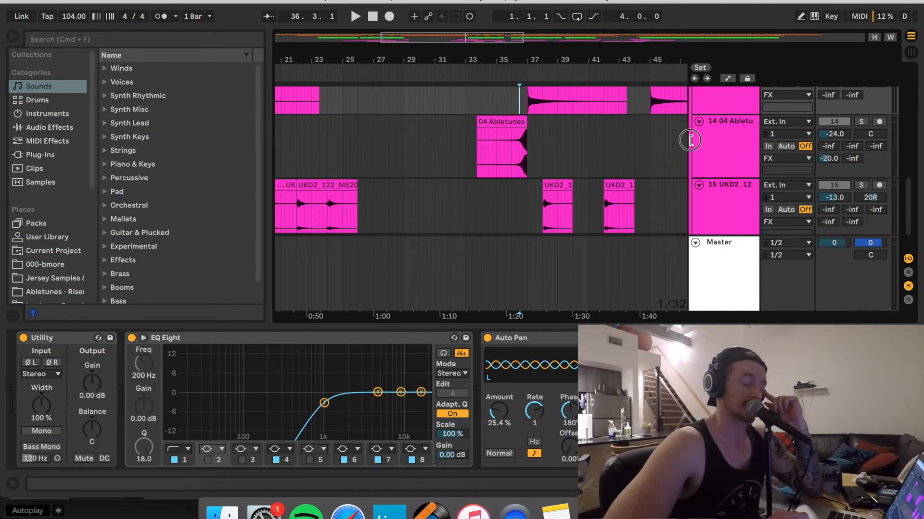
# Step: Audition the 04 Abletunes clip on track 14 soloed from 36.3.2, and the UKD2 clip on track 15 soloed from 38.1.1
pyautogui.click(715, 140)
pyautogui.click(521, 145)
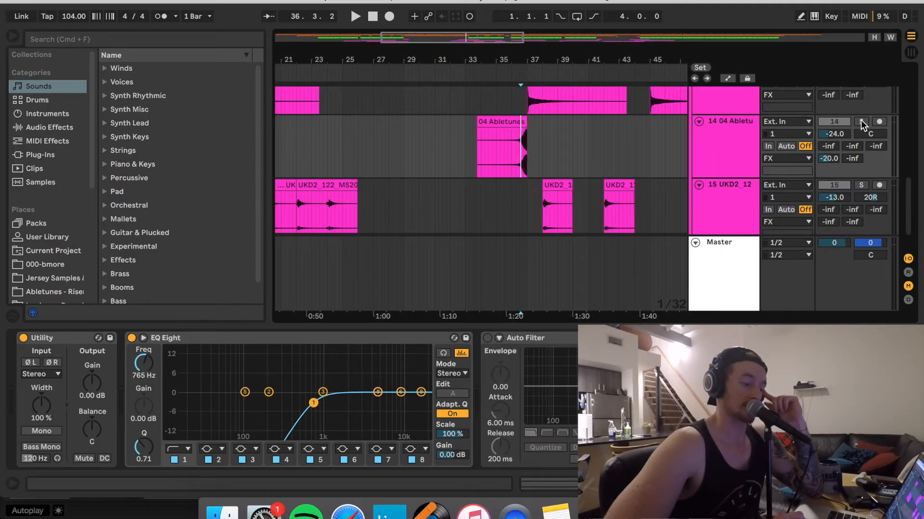
pyautogui.press('space')
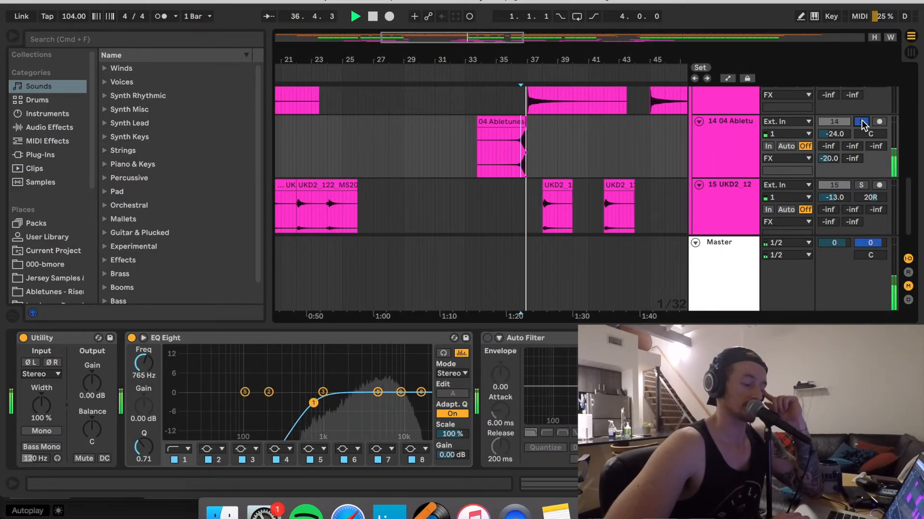
pyautogui.click(542, 212)
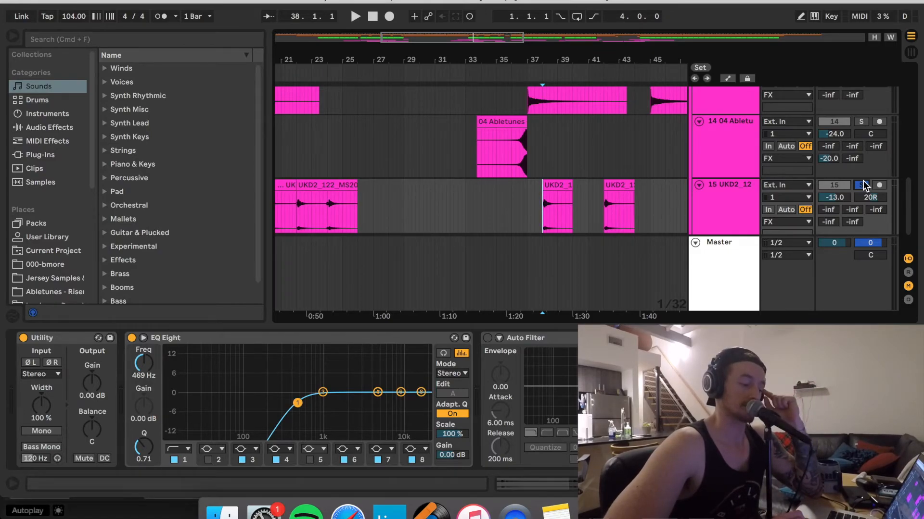
pyautogui.press('space')
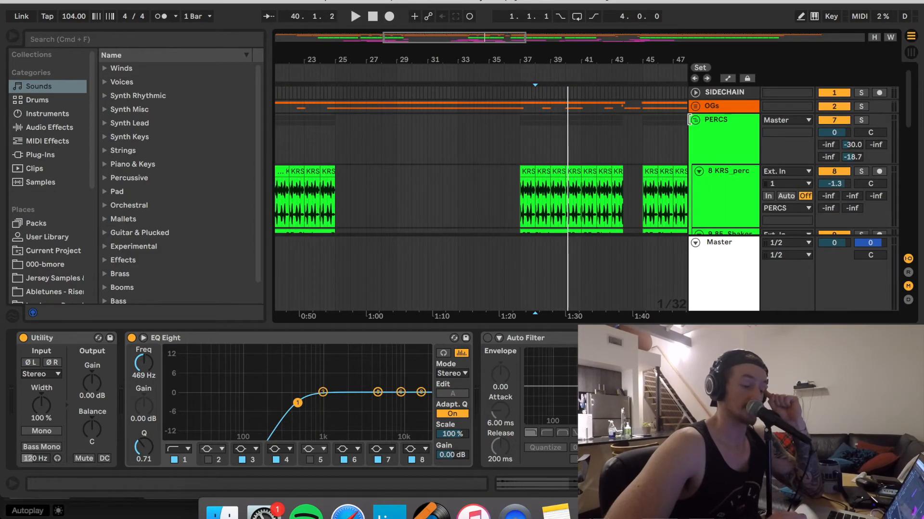
# Step: Bring up the FX group's Live 8 Compressor for review and set the insert mark at 35.1.2 on track 11
pyautogui.scroll(-5, 640, 154)
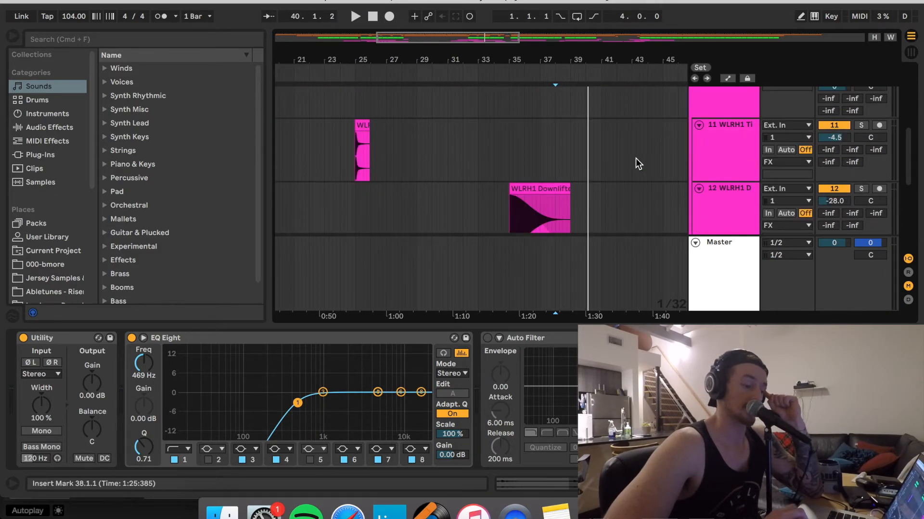
pyautogui.scroll(3, 636, 158)
pyautogui.click(750, 145)
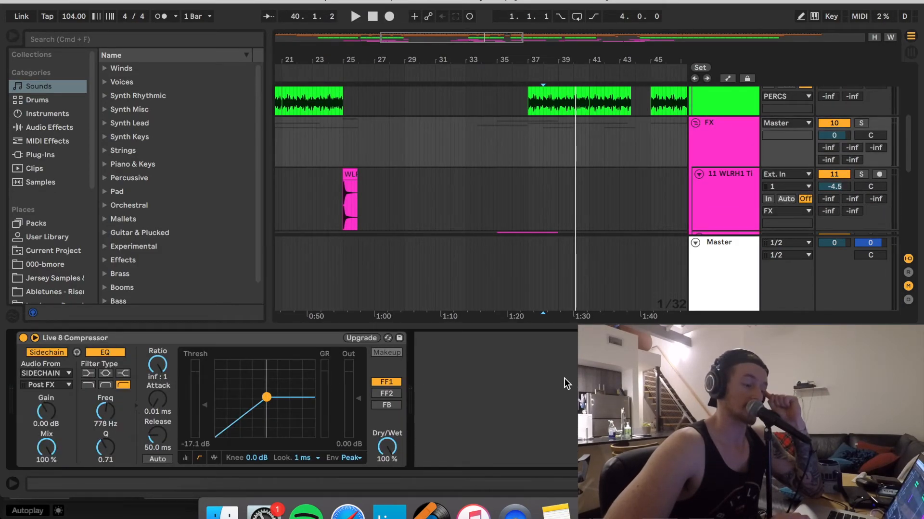
pyautogui.click(497, 188)
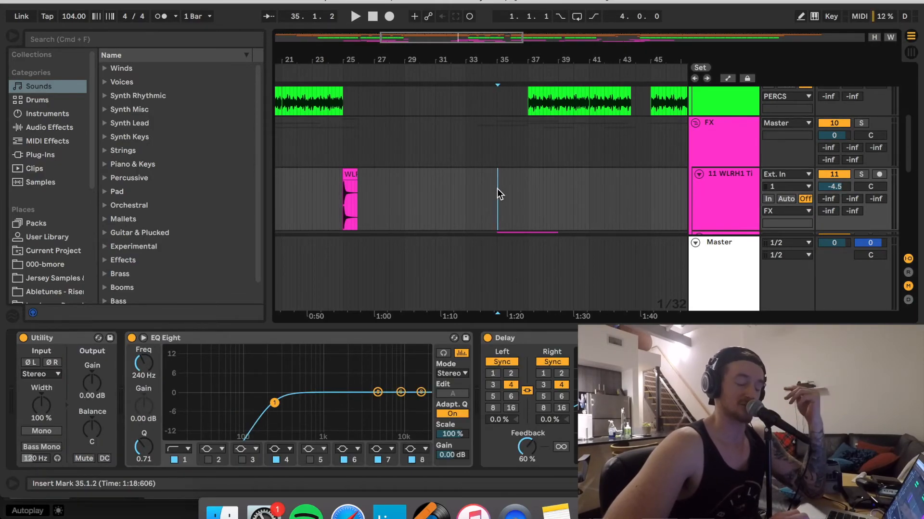